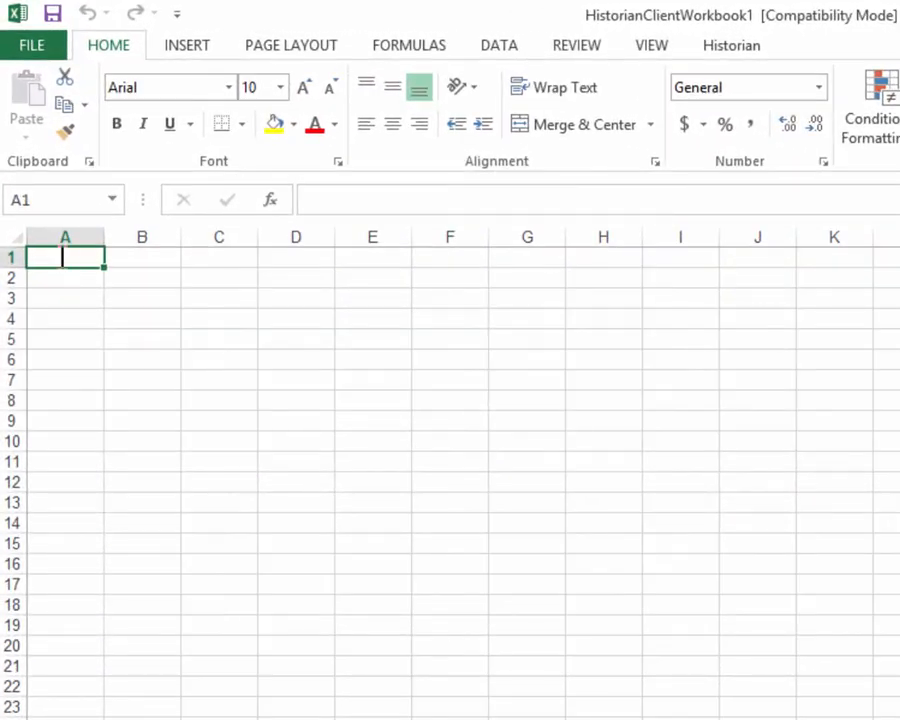
Enter the title "Hourly Average Data AcquisitionIPS" in cell A1
{"action": "type", "text": "Hourly Aver"}
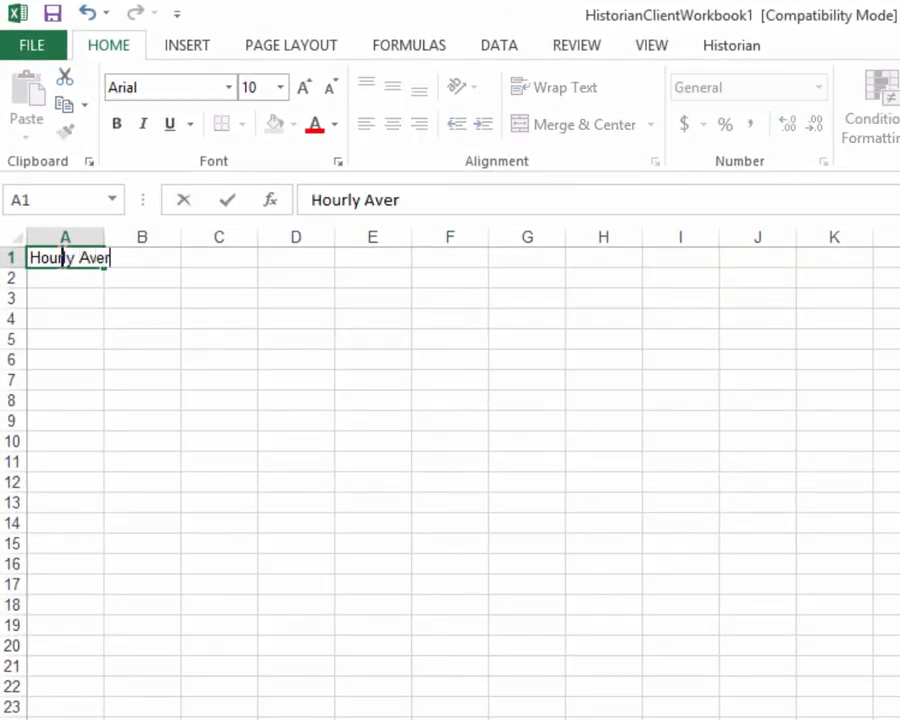
{"action": "type", "text": "age  Data "}
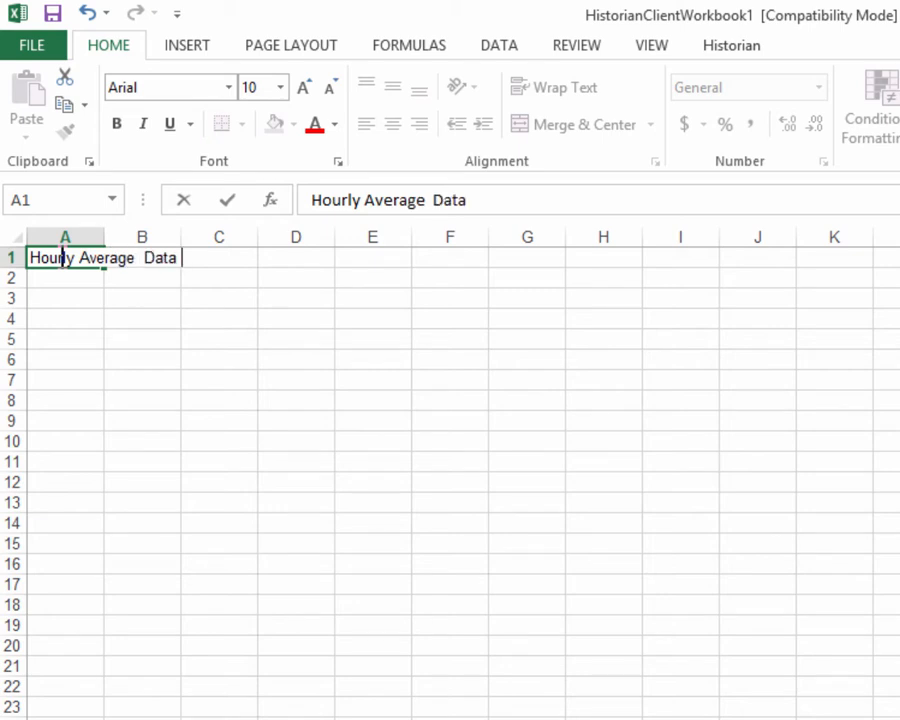
{"action": "type", "text": "Acquisi"}
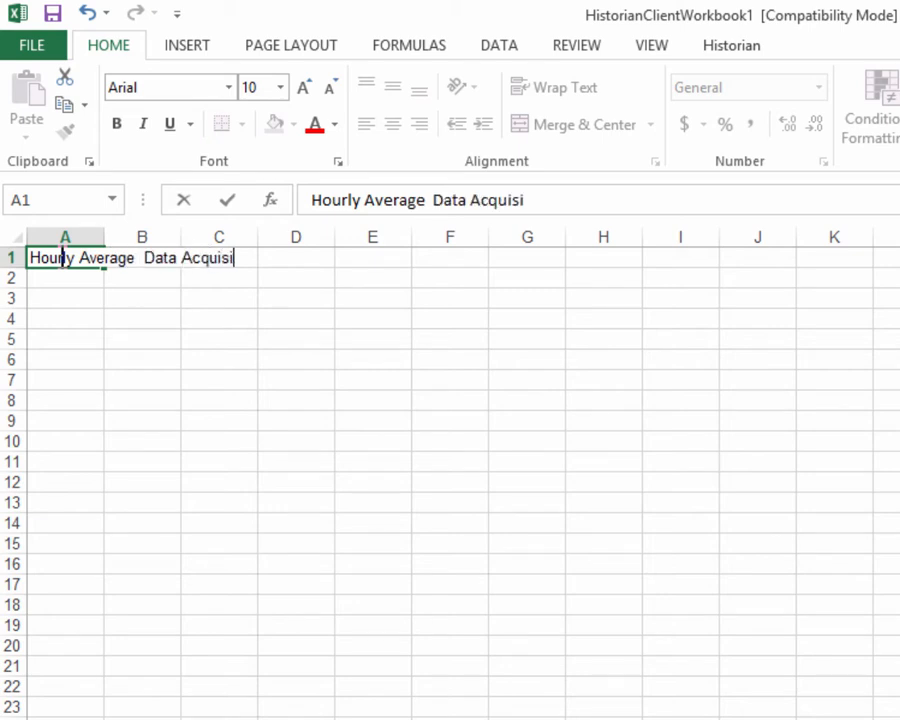
{"action": "type", "text": "tionIPS"}
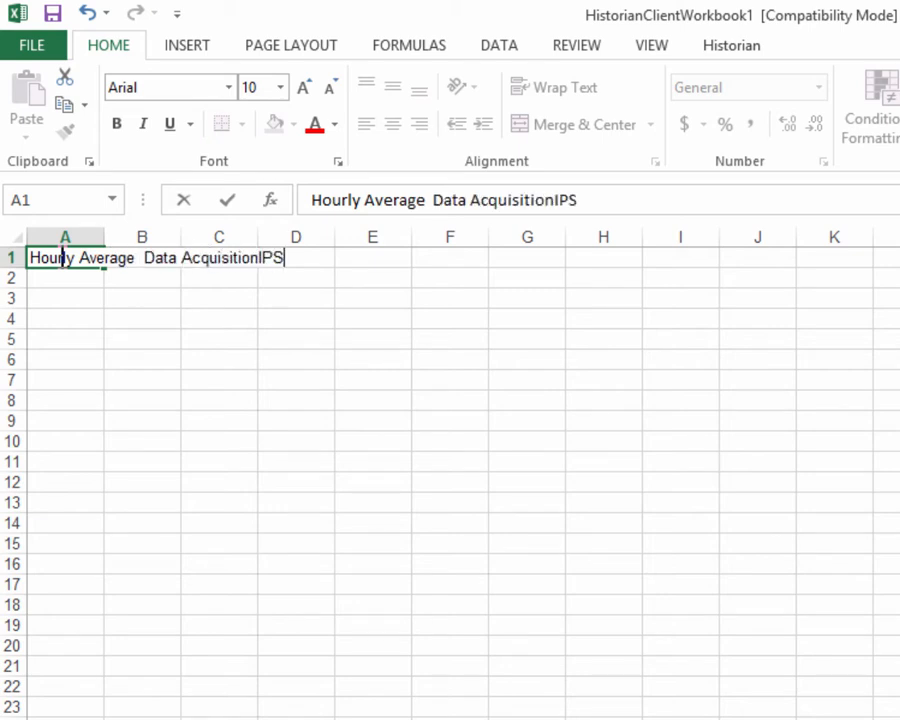
{"action": "key", "text": "Return"}
Format the title in cell A1 as 12-point bold text
{"action": "left_click", "coordinate": [62, 256]}
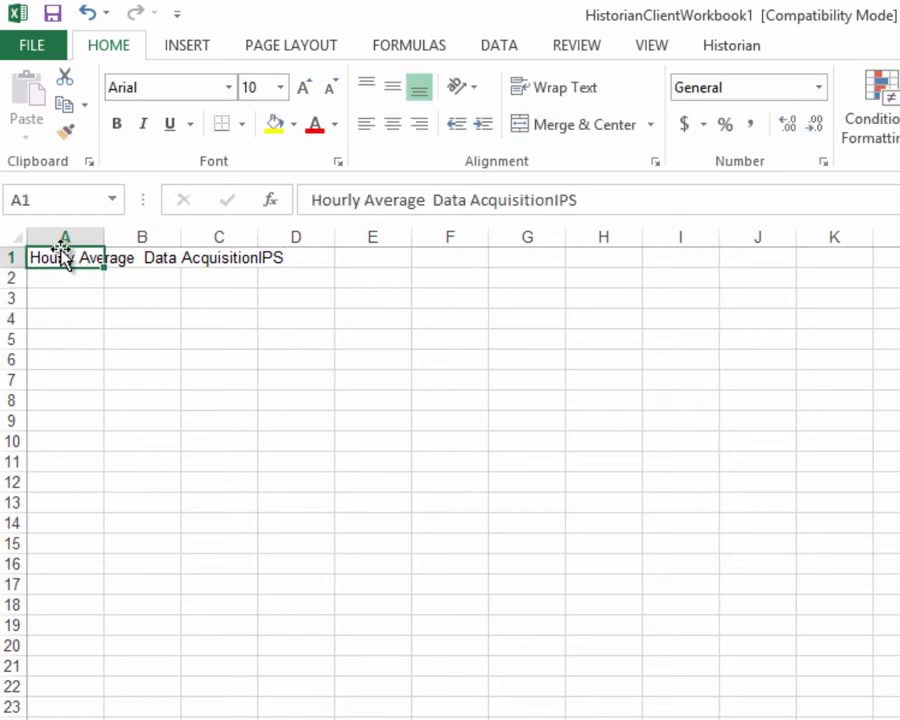
{"action": "left_click", "coordinate": [304, 87]}
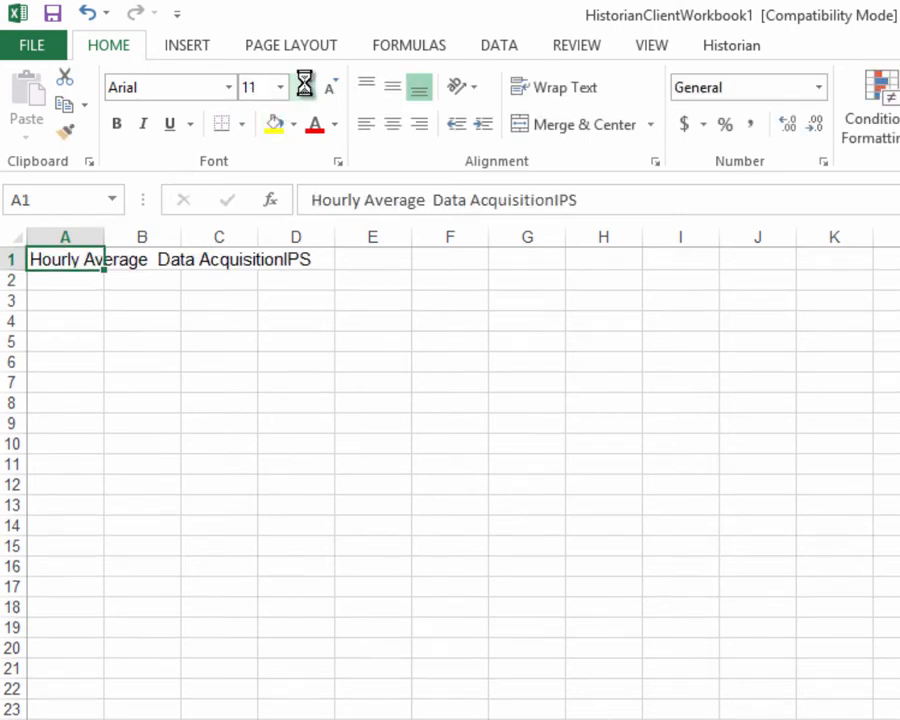
{"action": "left_click", "coordinate": [304, 87]}
{"action": "left_click", "coordinate": [118, 124]}
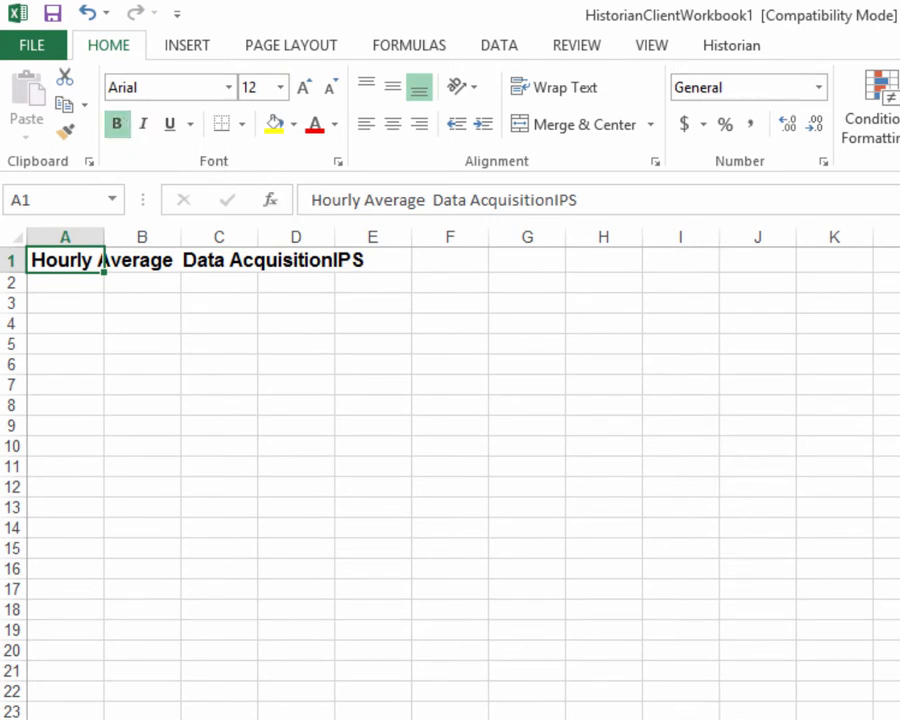
Start a Historian tag selection for cell A3 and list the tags of server X00DEV
{"action": "left_click", "coordinate": [60, 300]}
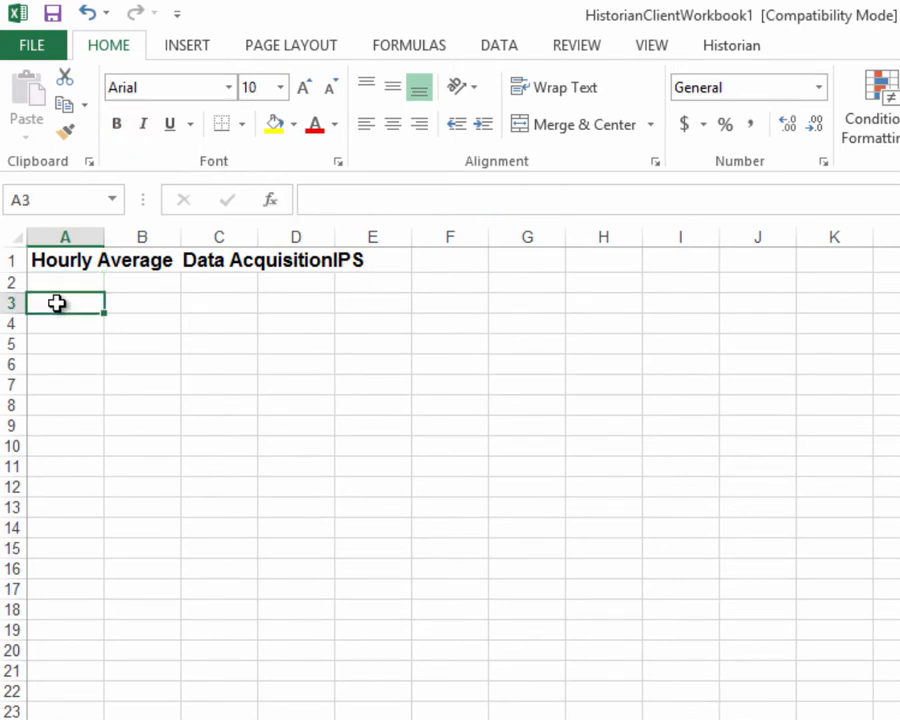
{"action": "left_click", "coordinate": [731, 46]}
{"action": "left_click", "coordinate": [137, 125]}
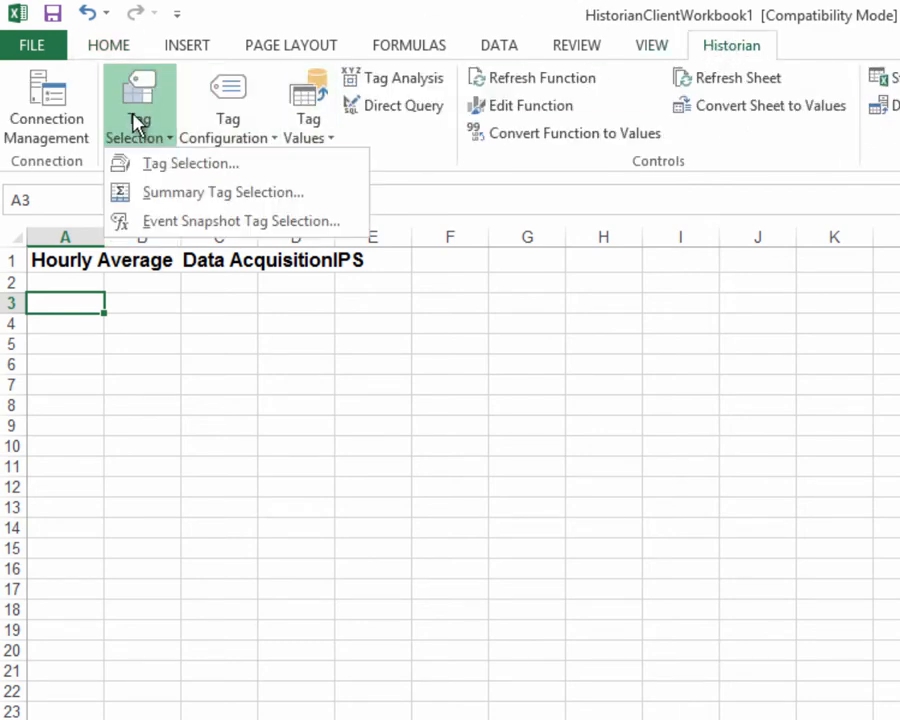
{"action": "left_click", "coordinate": [163, 165]}
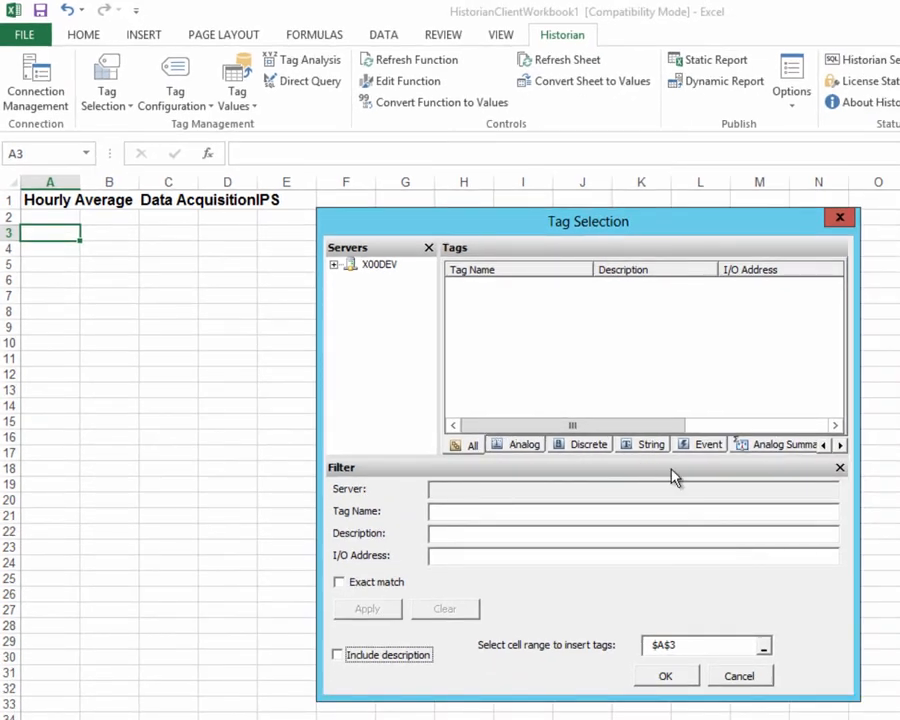
{"action": "left_click", "coordinate": [379, 265]}
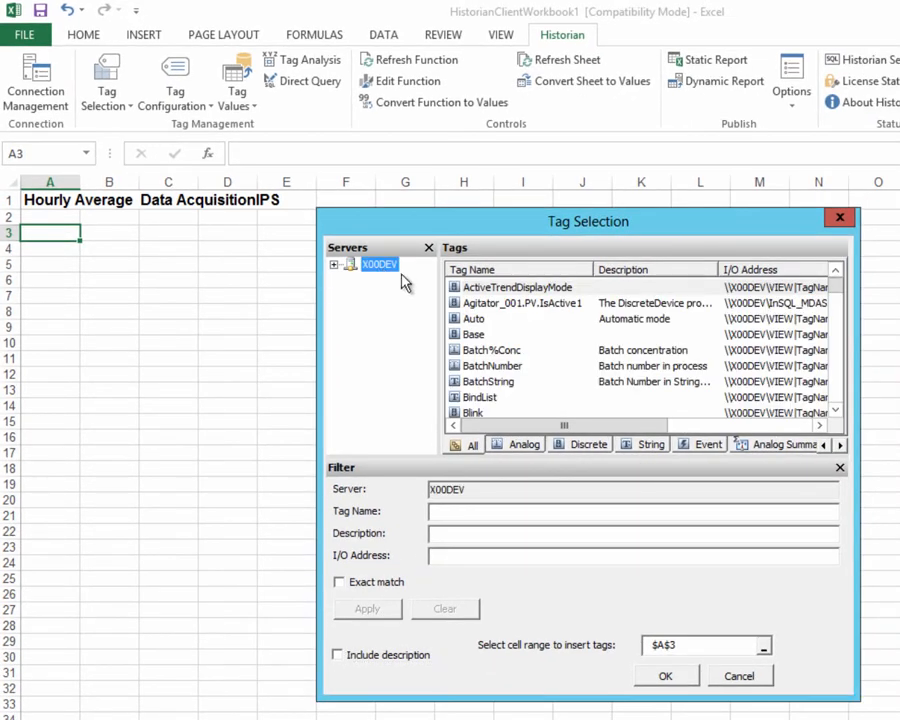
Filter the tag names by SysDataAcq% and insert the tag SysDataAcqOverallItemsPerSec into cell A3
{"action": "left_click", "coordinate": [450, 513]}
{"action": "type", "text": "Sys"}
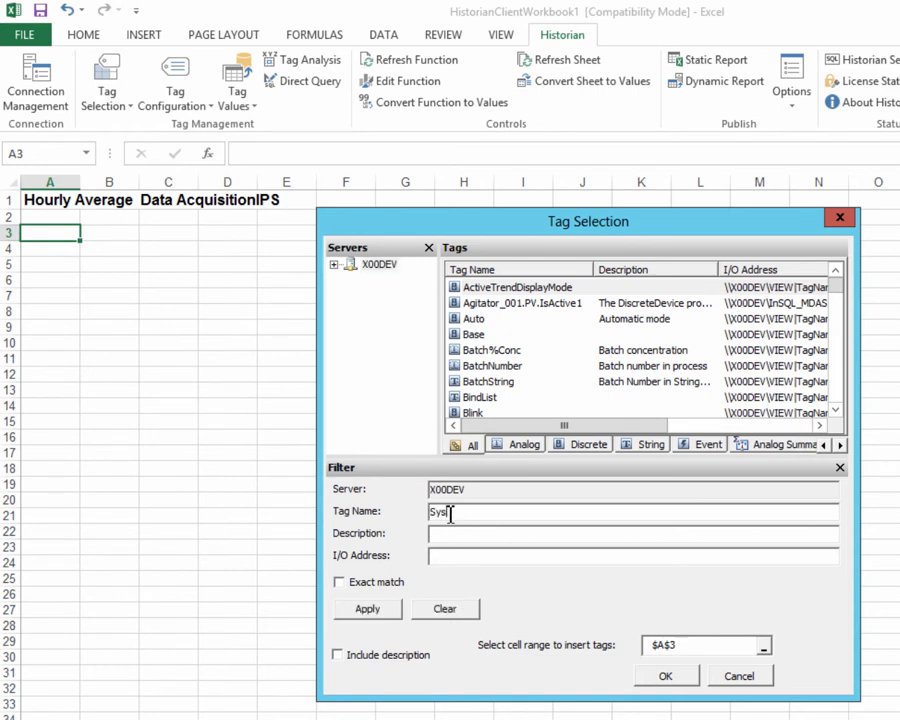
{"action": "type", "text": "DataAcq%"}
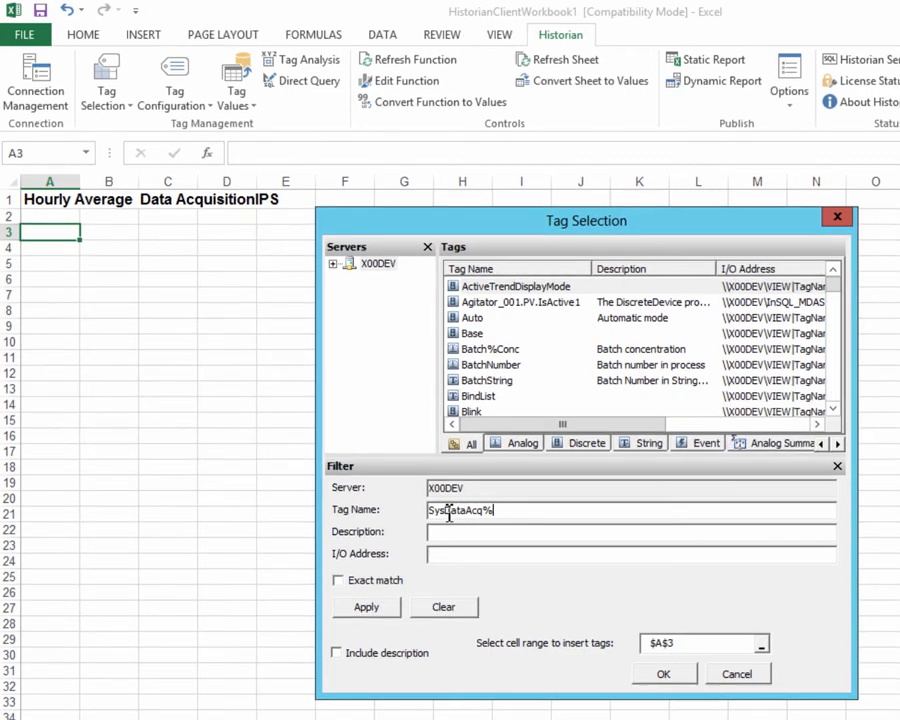
{"action": "key", "text": "Return"}
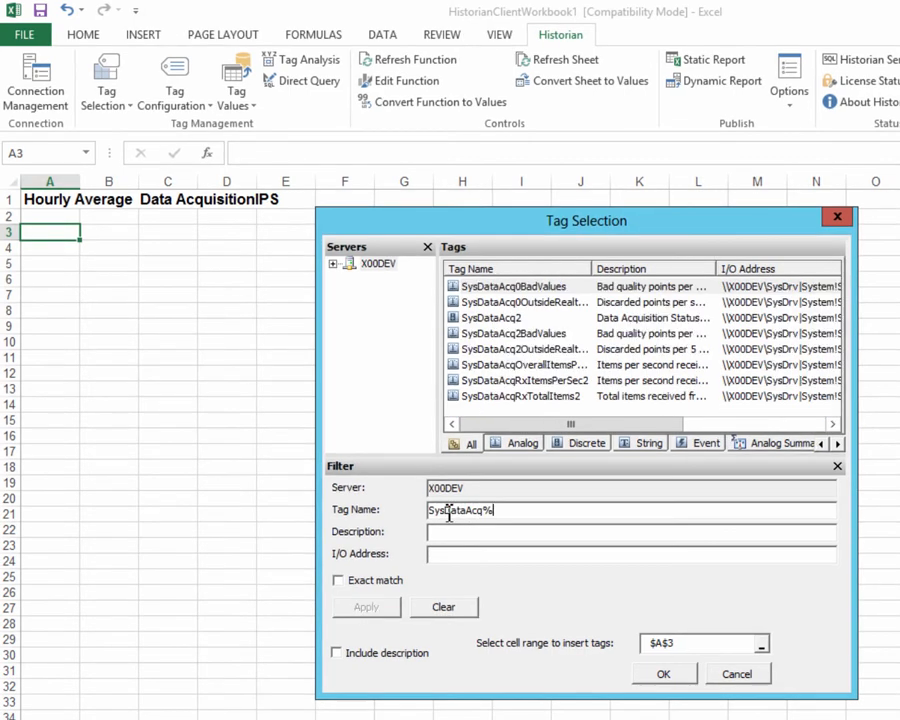
{"action": "left_click", "coordinate": [570, 365]}
{"action": "left_click", "coordinate": [664, 674]}
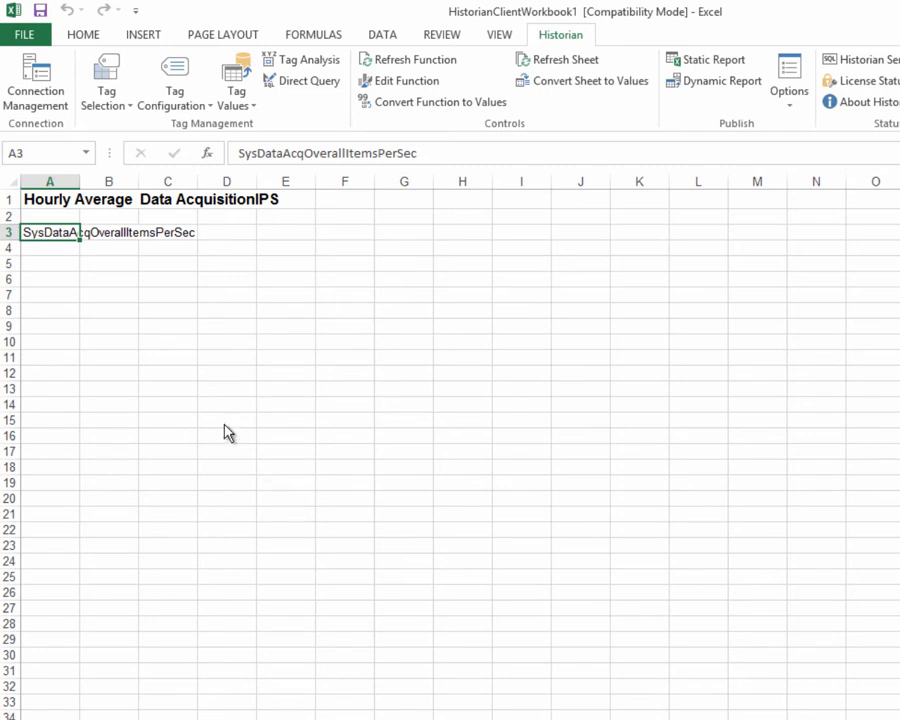
Enter the start date and time 6/19/2014 6:00 am in cell A5
{"action": "left_click", "coordinate": [54, 264]}
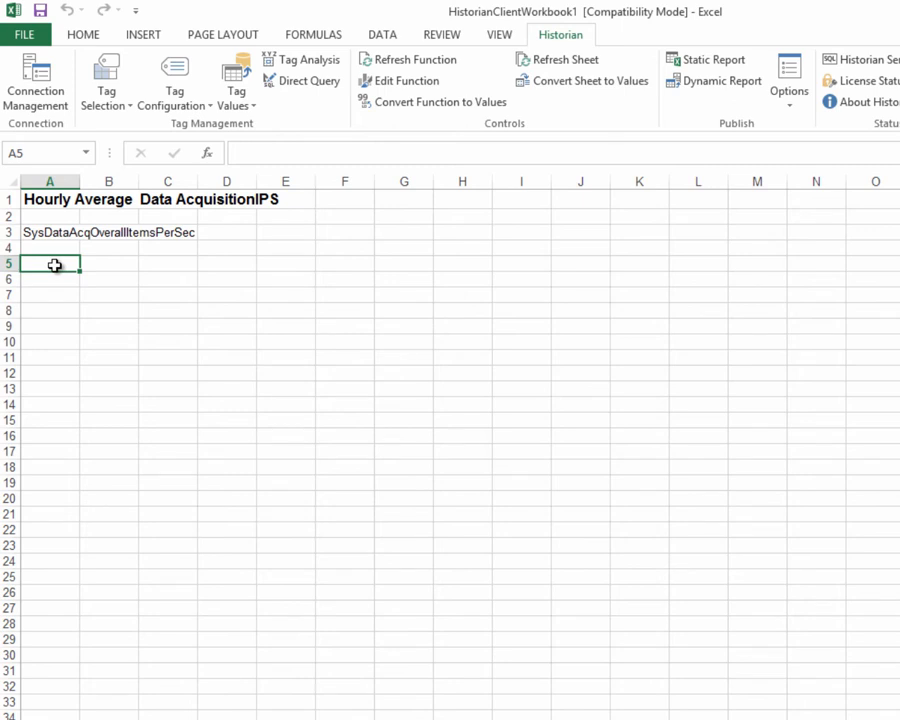
{"action": "type", "text": "6/19"}
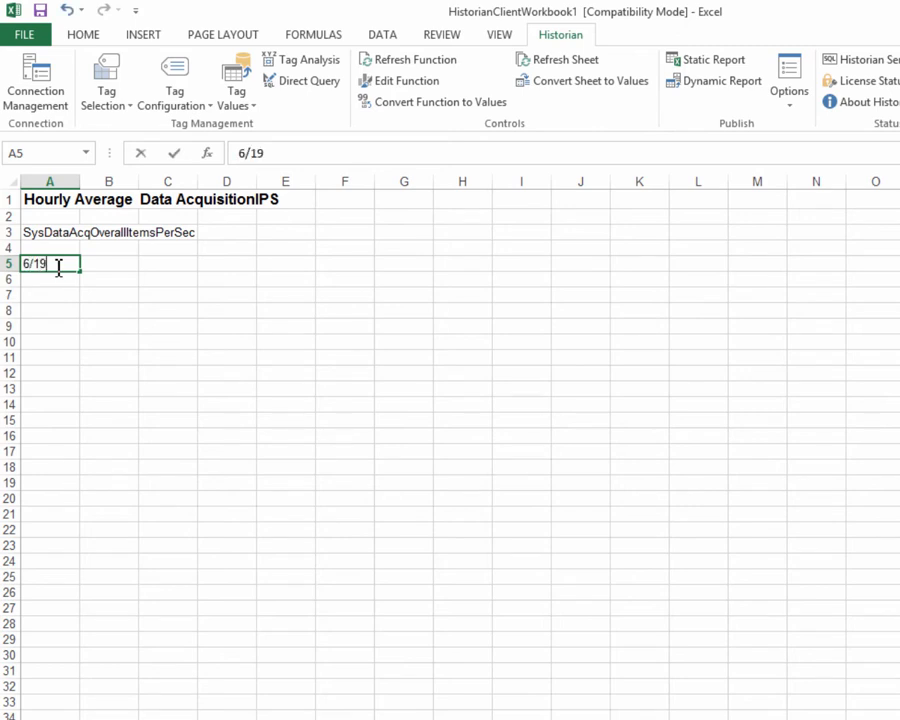
{"action": "type", "text": "/2014/"}
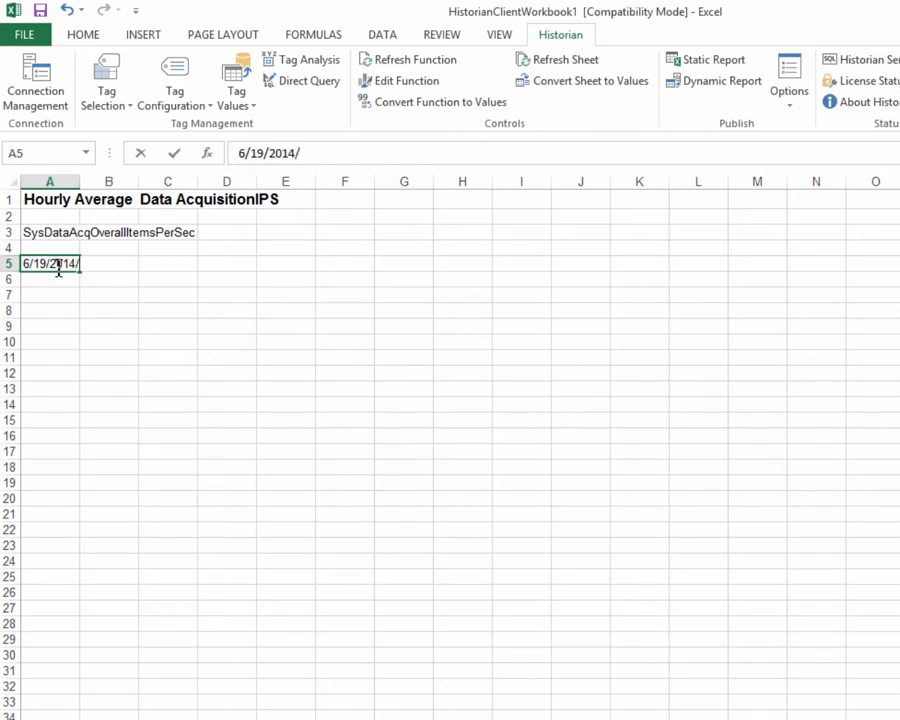
{"action": "type", "text": "6:00 am"}
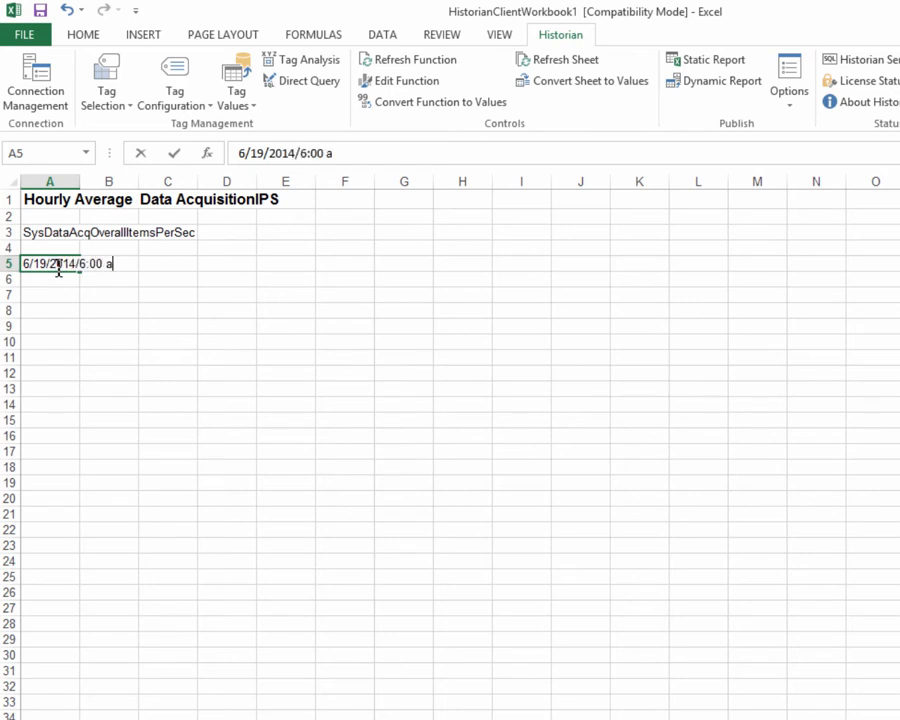
{"action": "key", "text": "Left"}
{"action": "key", "text": "Left"}
{"action": "key", "text": "Left"}
{"action": "key", "text": "Left"}
{"action": "key", "text": "Left"}
{"action": "key", "text": "Left"}
{"action": "key", "text": "Left"}
{"action": "key", "text": "BackSpace"}
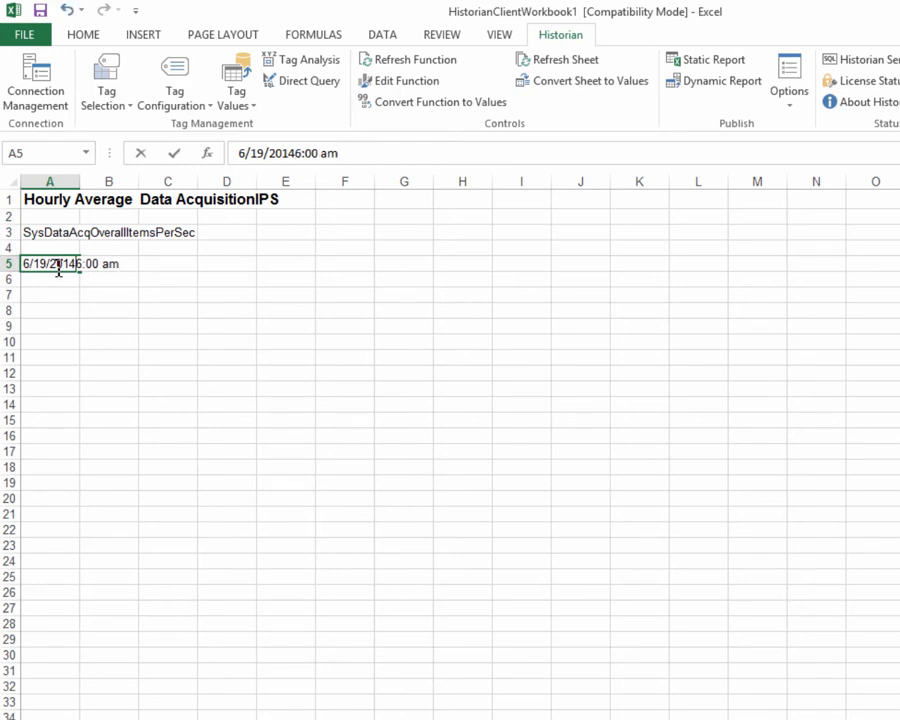
{"action": "key", "text": "Return"}
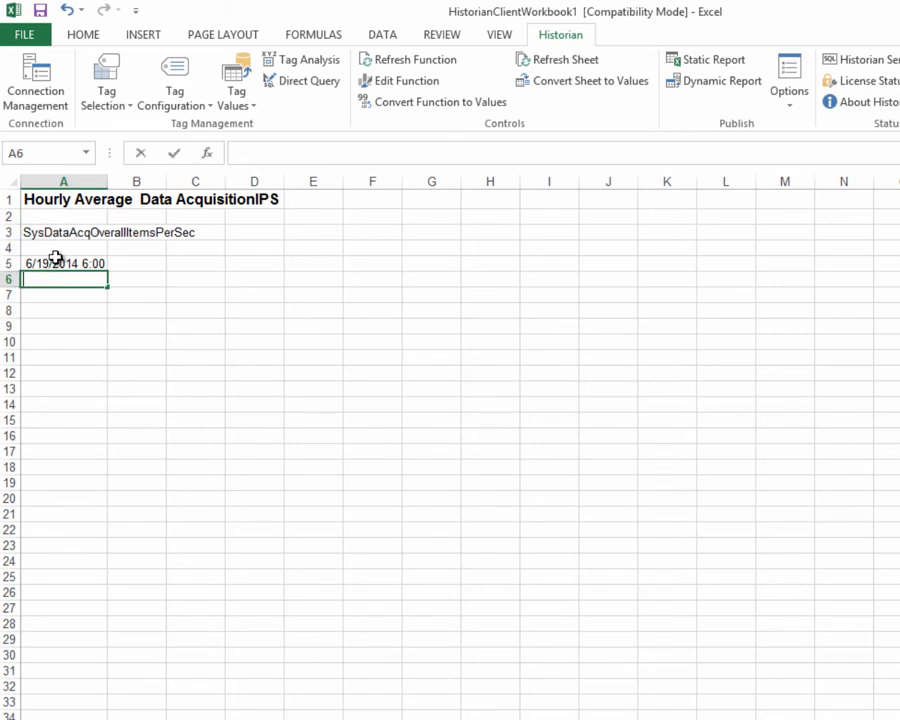
Enter the formula =A5+1/24 in cell A6 to add one hour to the start time
{"action": "type", "text": "=A"}
{"action": "key", "text": "Escape"}
{"action": "type", "text": "5"}
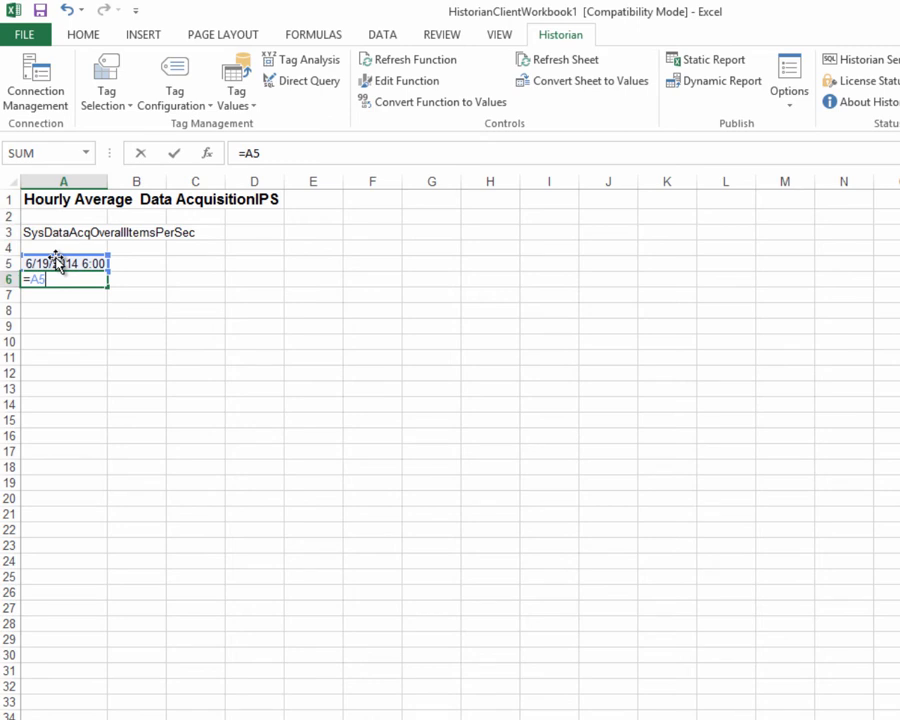
{"action": "type", "text": "+1/24"}
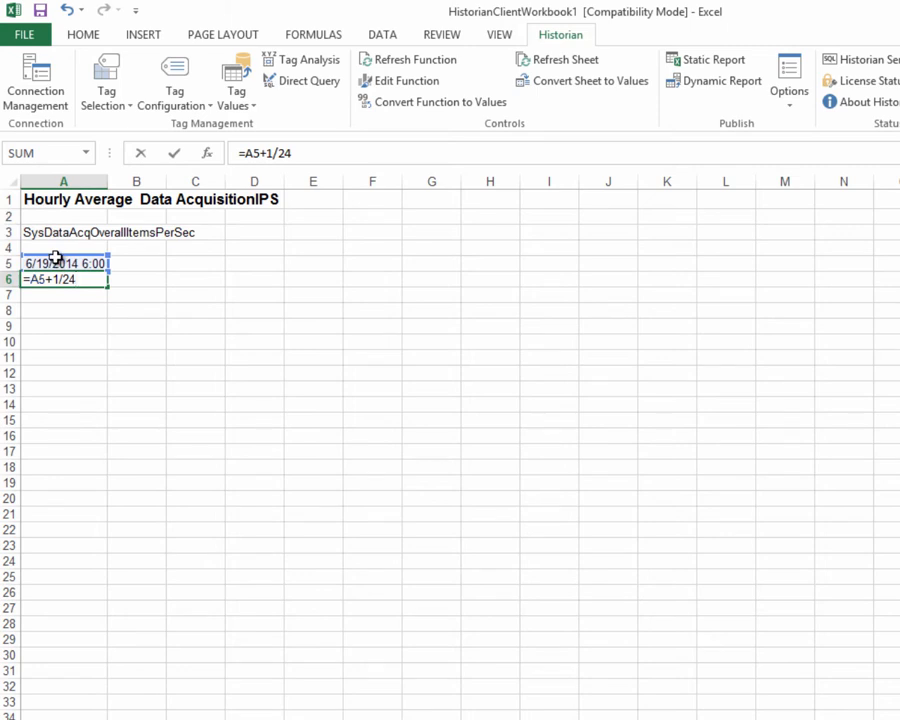
{"action": "key", "text": "Return"}
{"action": "left_click", "coordinate": [58, 262]}
{"action": "left_click", "coordinate": [85, 278]}
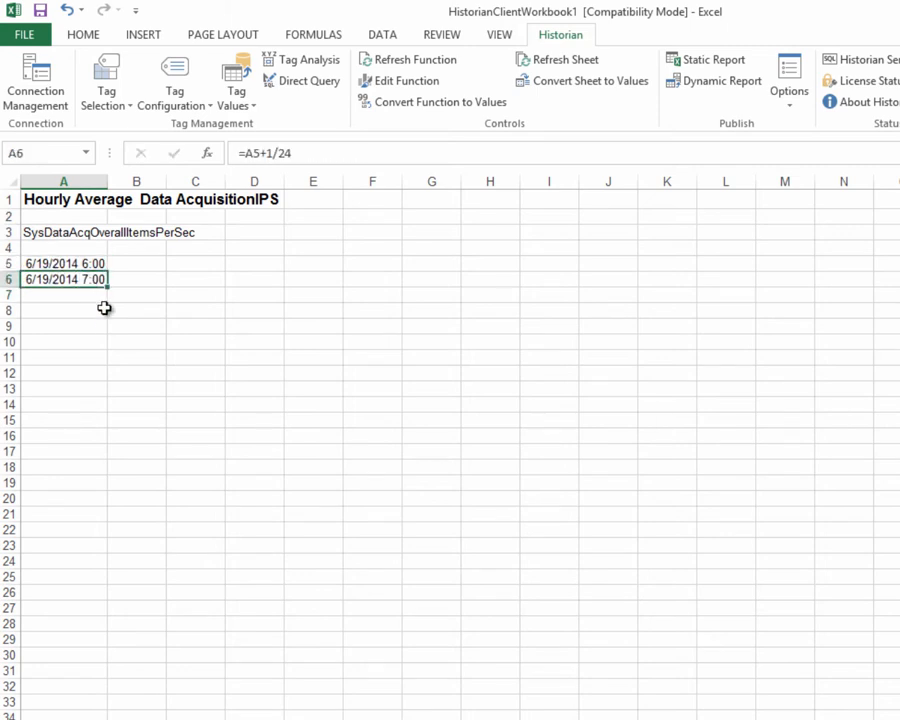
Fill the hourly formula from A6 down to A12 and widen column A to fit the timestamps
{"action": "left_click", "coordinate": [56, 261]}
{"action": "left_click", "coordinate": [62, 279]}
{"action": "left_click_drag", "start_coordinate": [106, 291], "coordinate": [108, 380]}
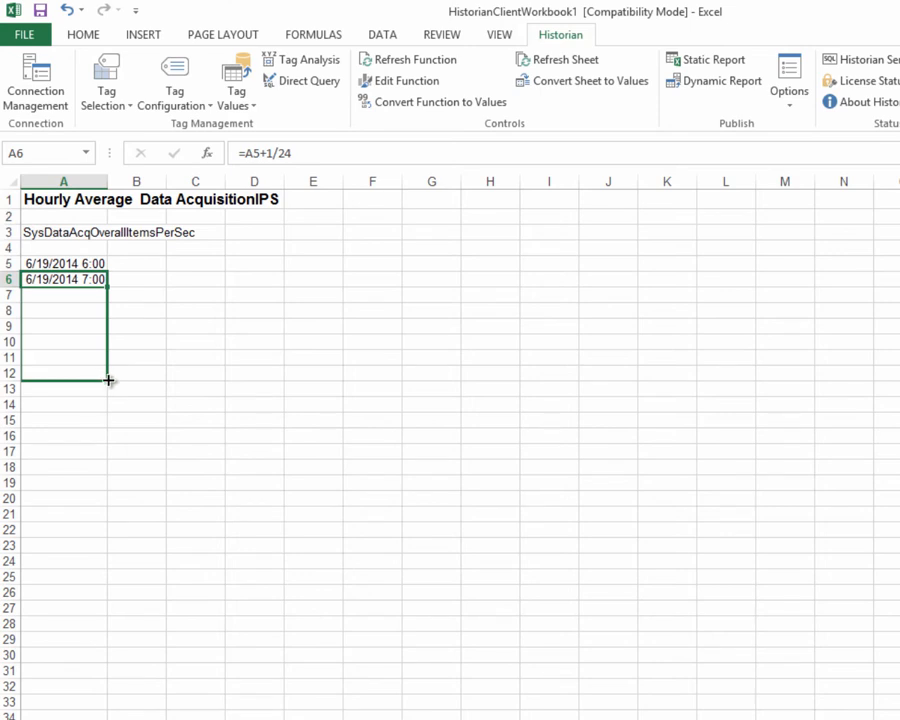
{"action": "left_click_drag", "start_coordinate": [108, 380], "coordinate": [100, 368]}
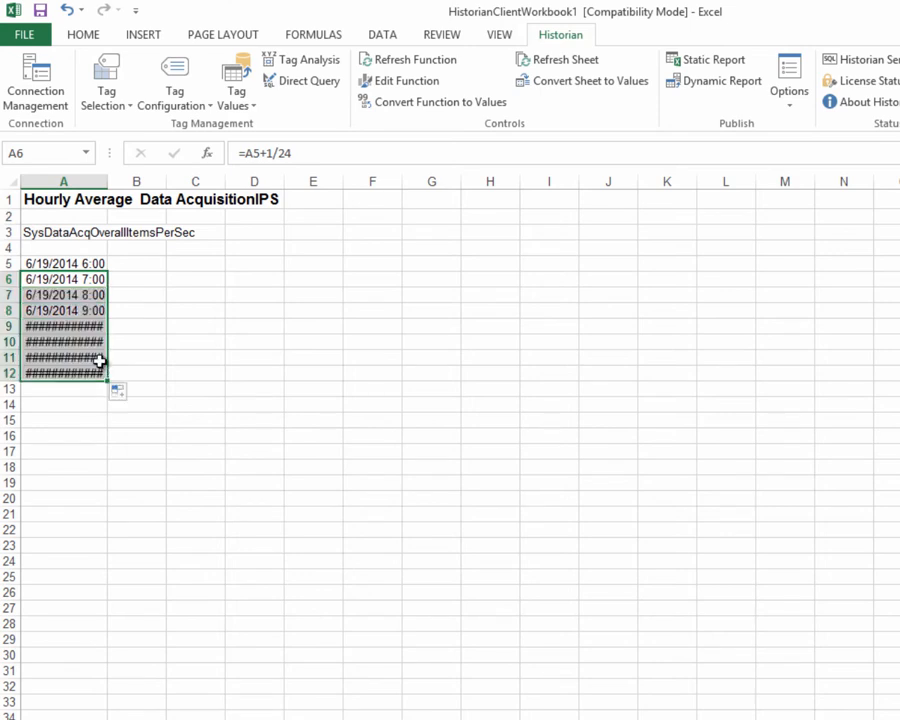
{"action": "left_click_drag", "start_coordinate": [108, 182], "coordinate": [128, 185]}
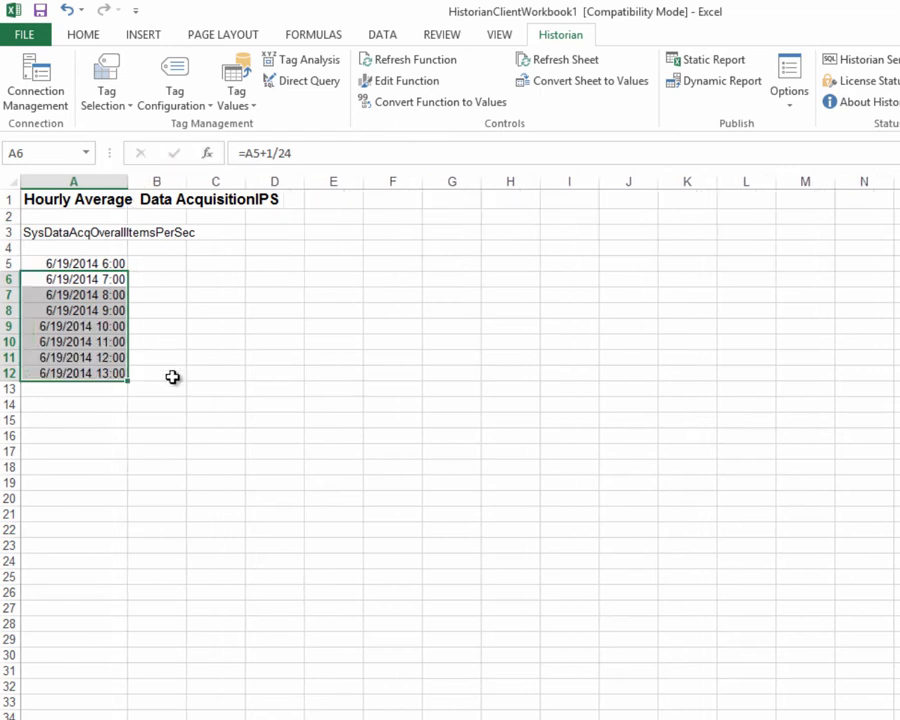
Start an Aggregate Values query on server X00DEV using cell A3 as the tag name, and proceed to the output options
{"action": "key", "text": "Up"}
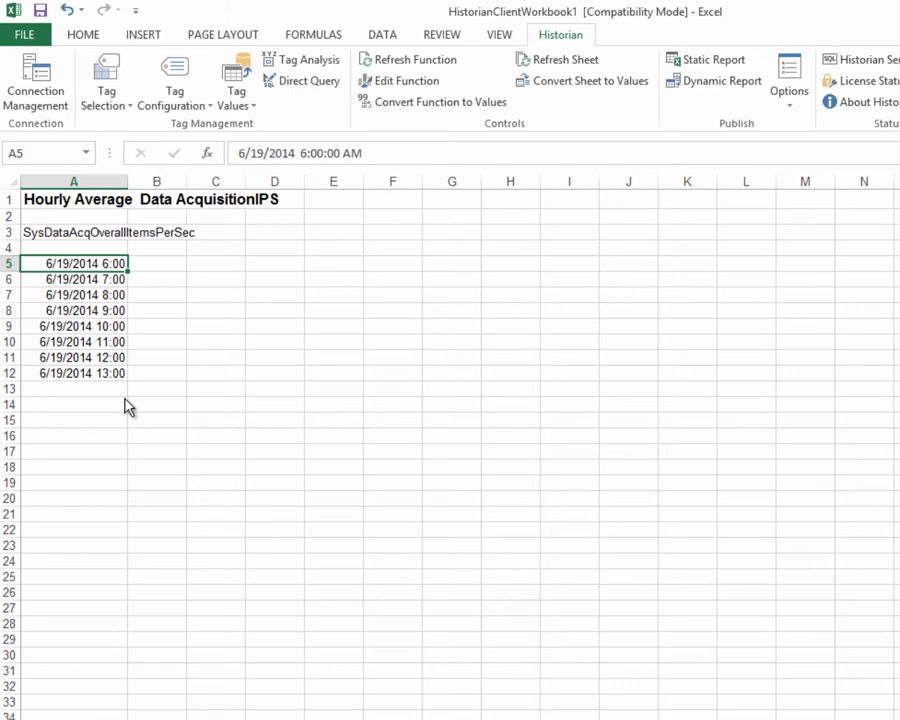
{"action": "left_click", "coordinate": [94, 254]}
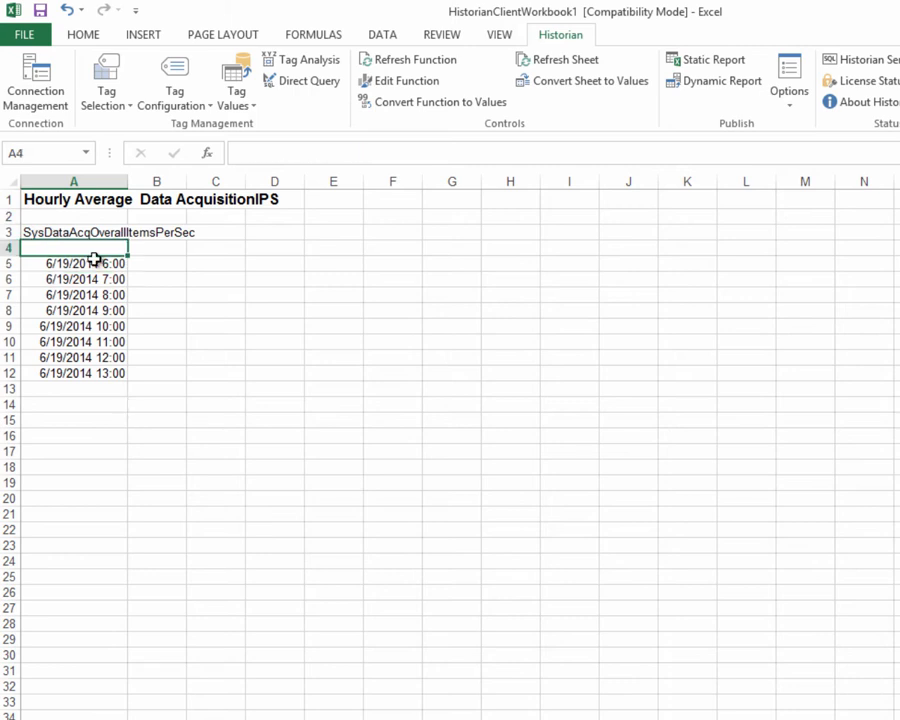
{"action": "left_click", "coordinate": [95, 262]}
{"action": "left_click", "coordinate": [233, 82]}
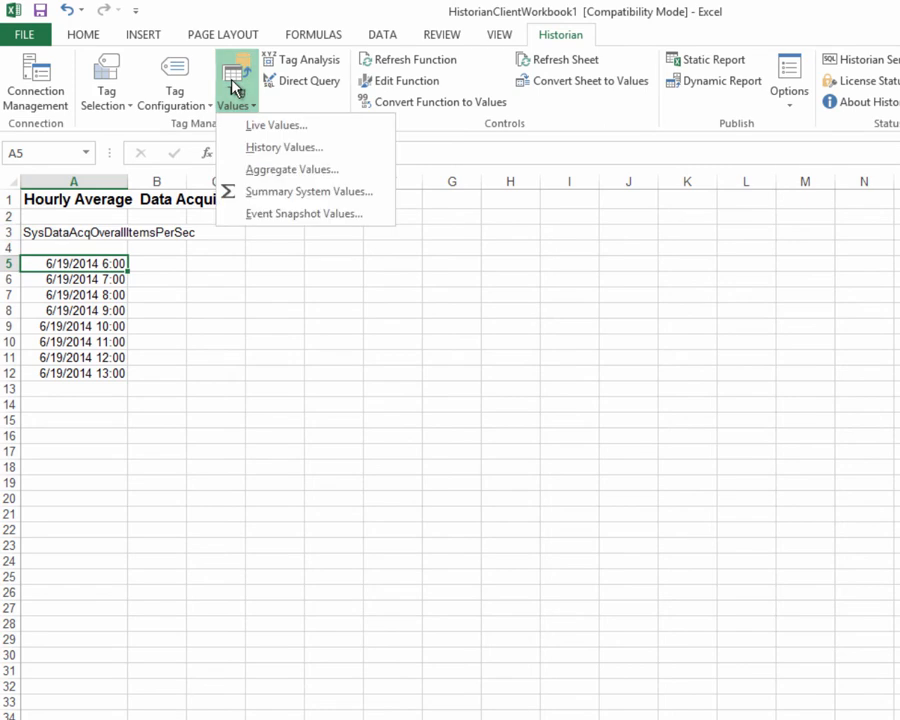
{"action": "left_click", "coordinate": [288, 169]}
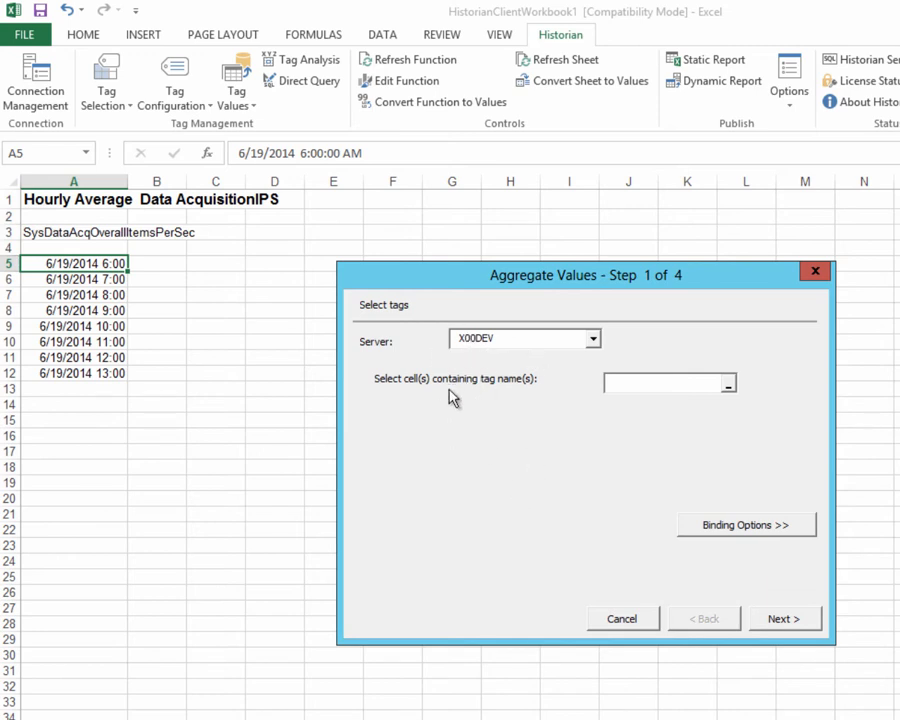
{"action": "left_click", "coordinate": [705, 386]}
{"action": "left_click", "coordinate": [105, 232]}
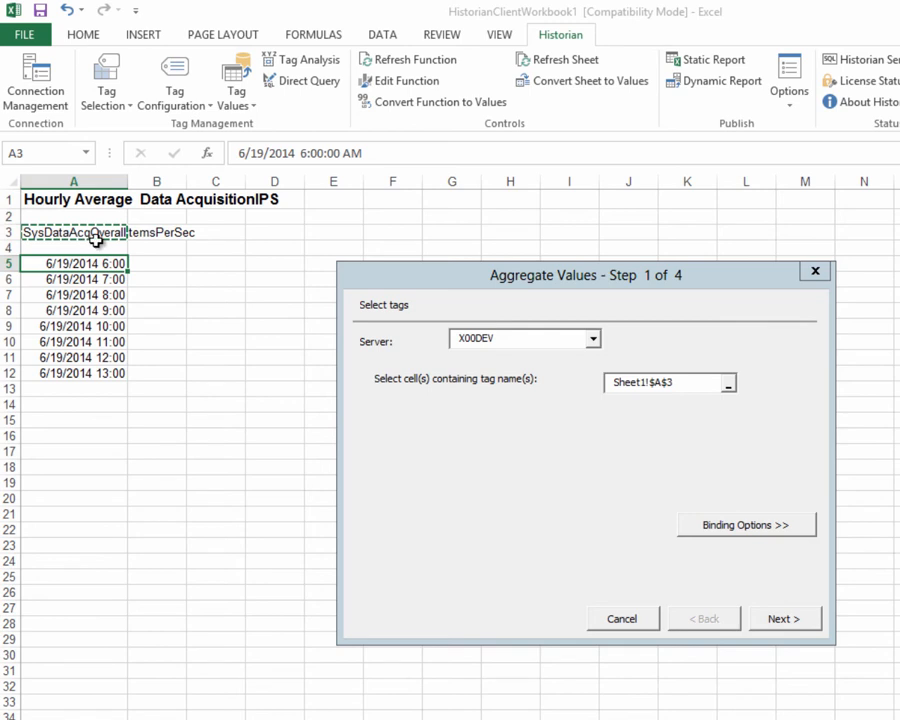
{"action": "left_click", "coordinate": [790, 618]}
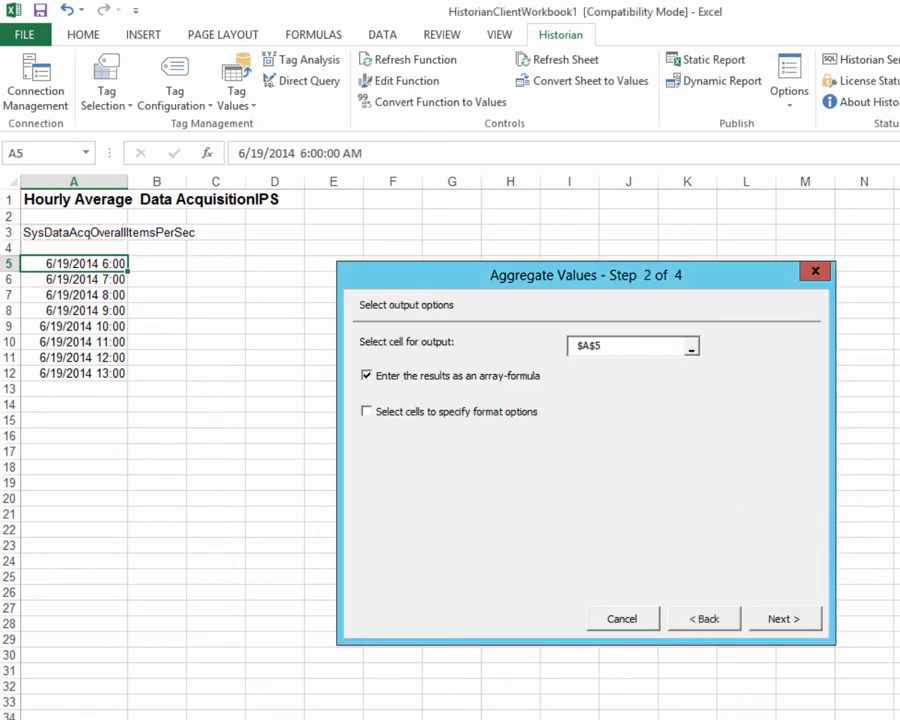
Set the query's output cell to C5, keeping the results as an array formula, and proceed to the query criteria
{"action": "left_click", "coordinate": [672, 350]}
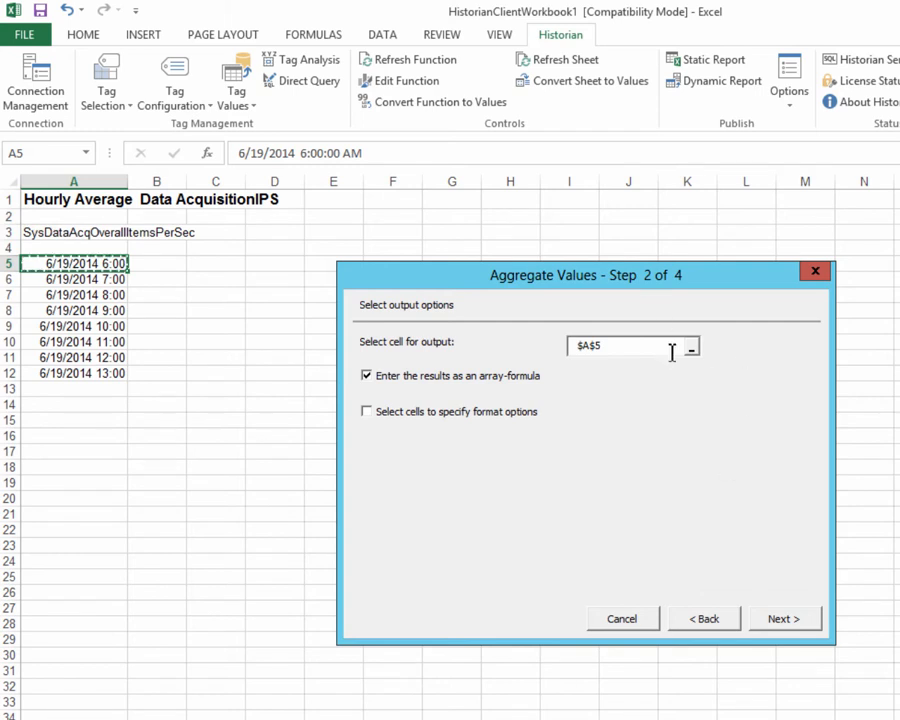
{"action": "left_click", "coordinate": [212, 259]}
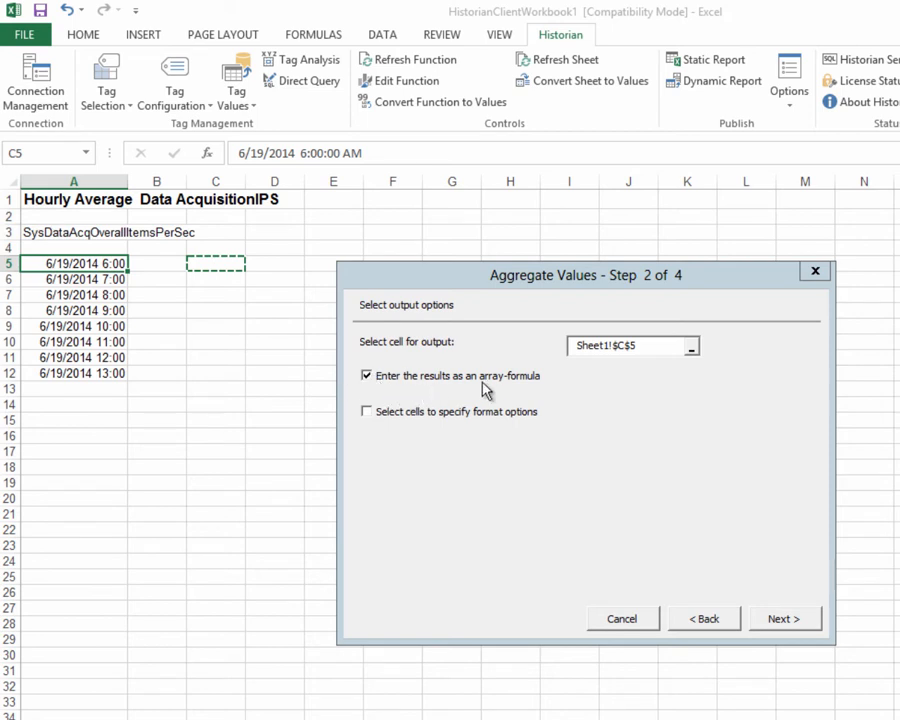
{"action": "left_click", "coordinate": [803, 626]}
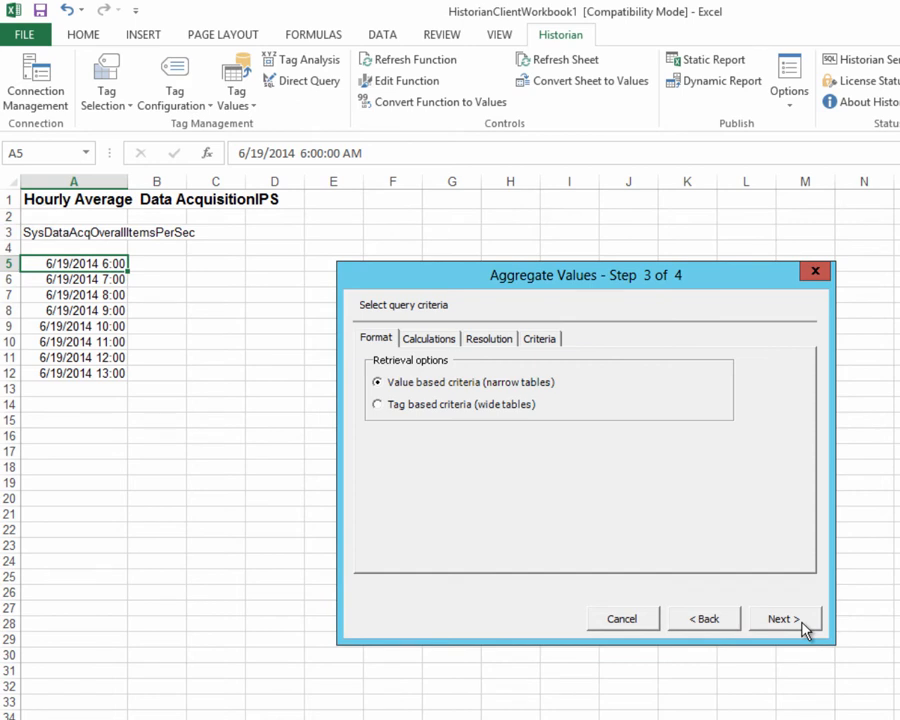
Set the calculation type to Average with values spaced every 60000 ms, and proceed to the time selection
{"action": "left_click", "coordinate": [445, 340]}
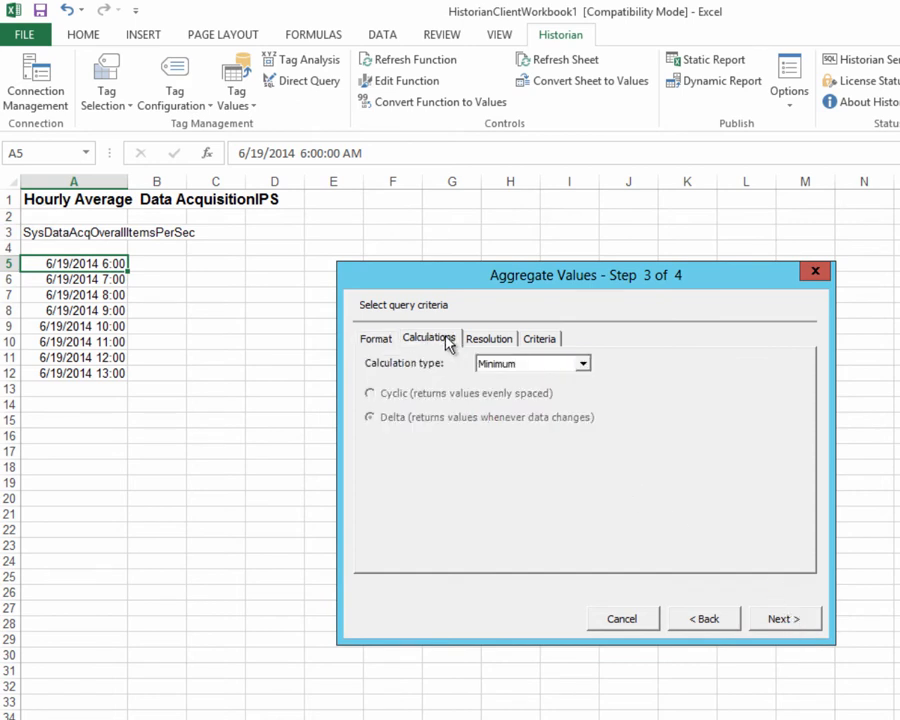
{"action": "left_click", "coordinate": [584, 366]}
{"action": "left_click", "coordinate": [525, 404]}
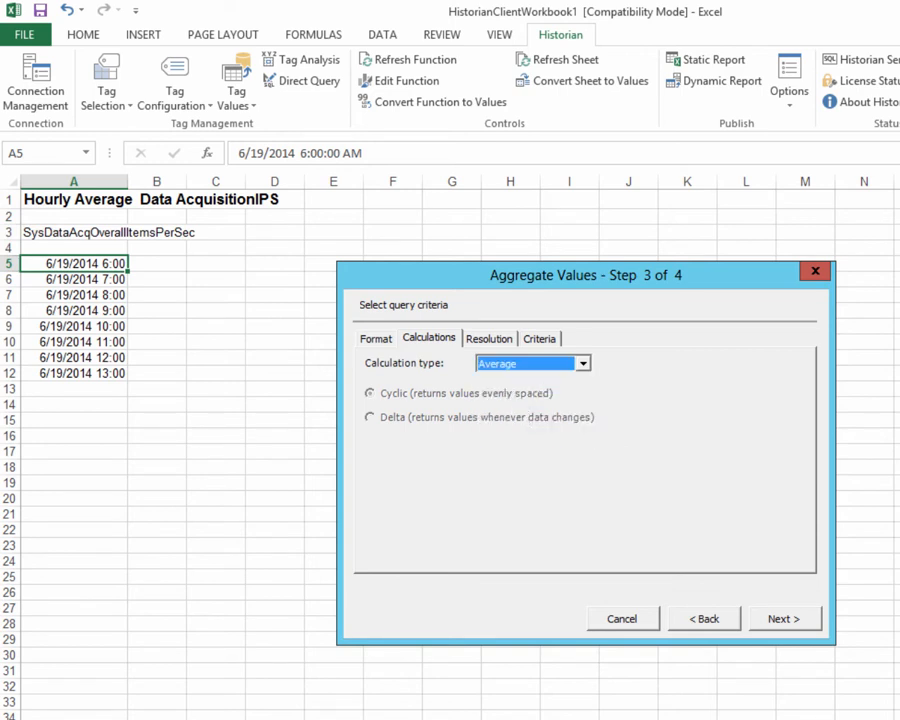
{"action": "left_click", "coordinate": [490, 339]}
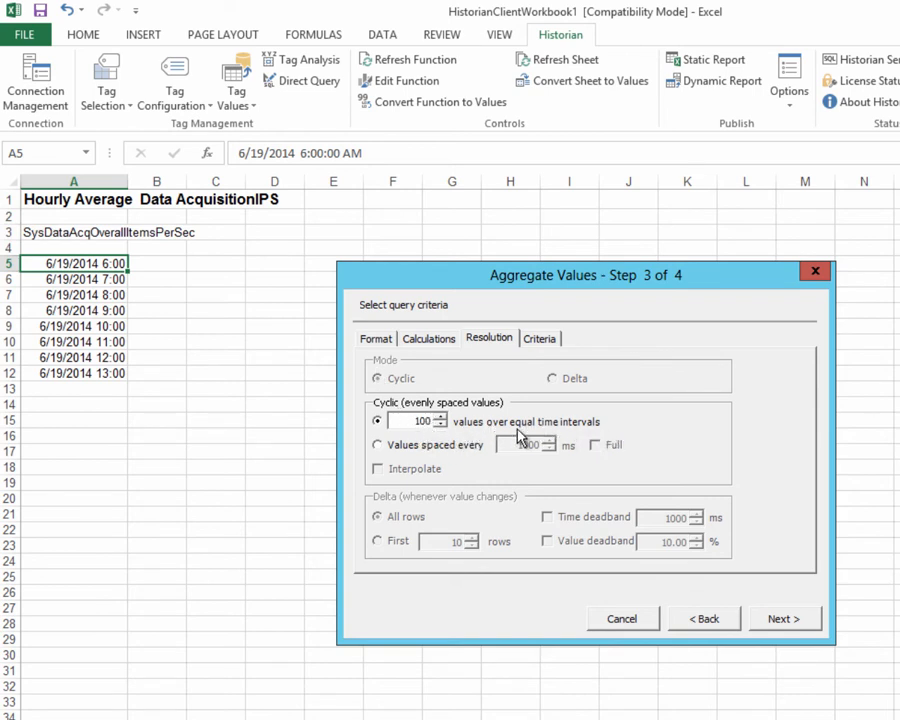
{"action": "left_click", "coordinate": [377, 446]}
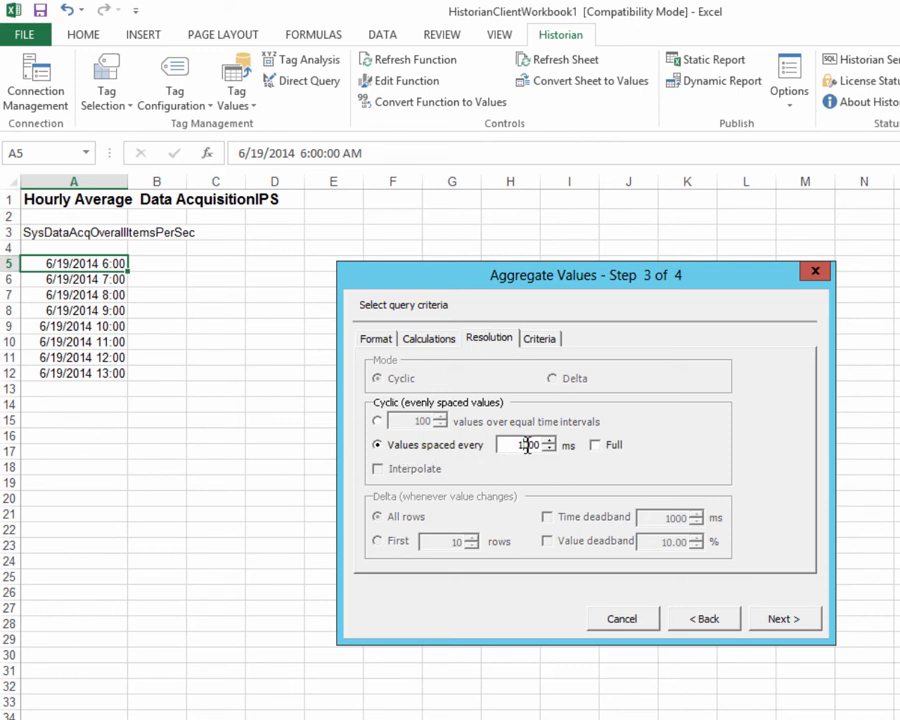
{"action": "left_click_drag", "start_coordinate": [525, 445], "coordinate": [518, 446]}
{"action": "type", "text": "60"}
{"action": "left_click", "coordinate": [795, 624]}
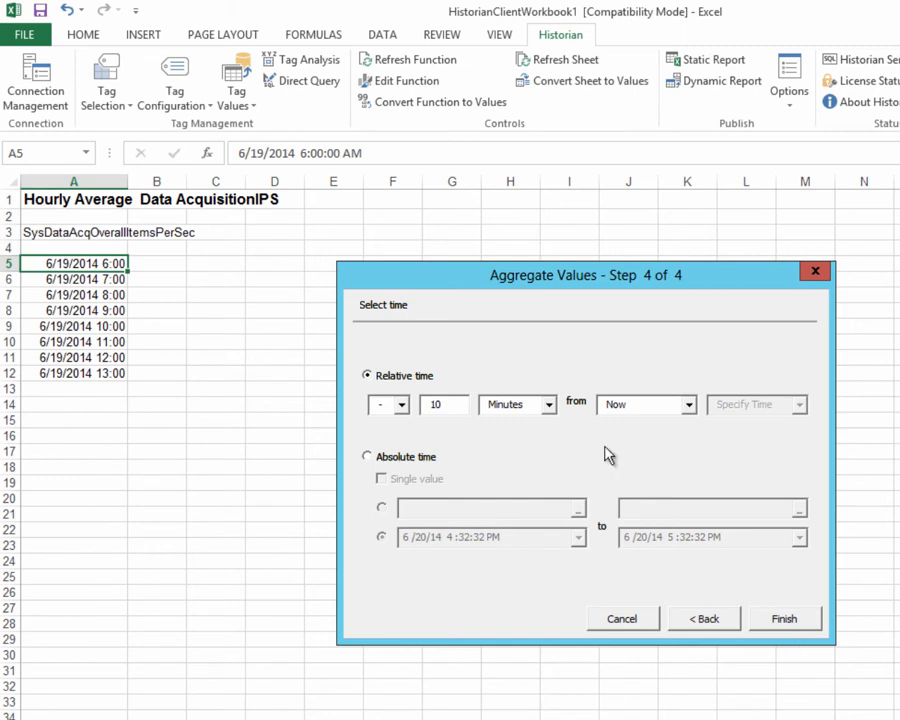
Use absolute time with cell A5 as the start and cell A6 as the end, and finish the aggregate query
{"action": "left_click", "coordinate": [382, 458]}
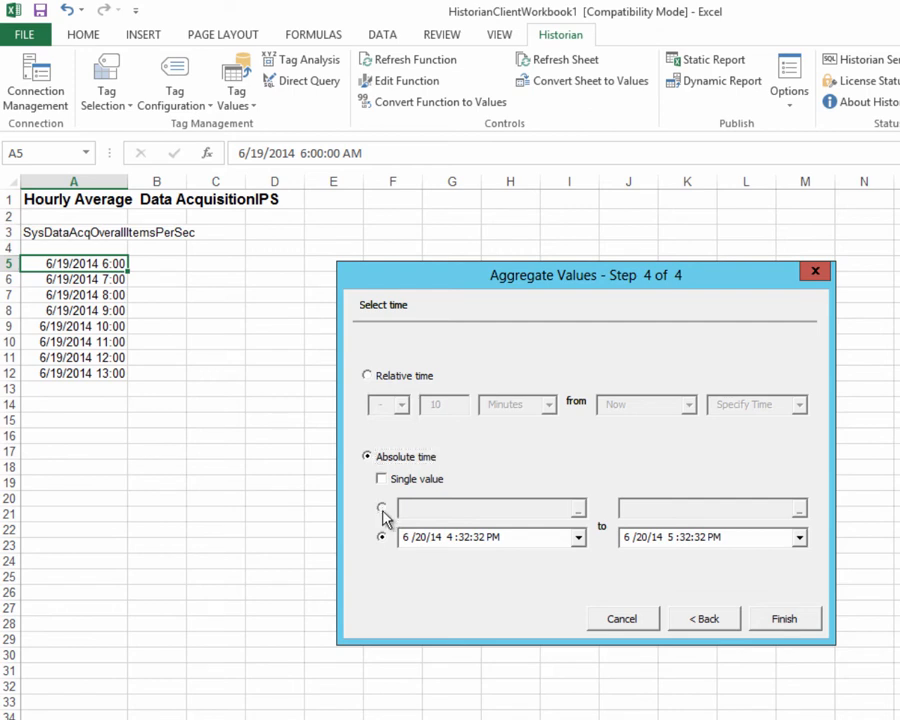
{"action": "left_click", "coordinate": [381, 509]}
{"action": "left_click", "coordinate": [578, 509]}
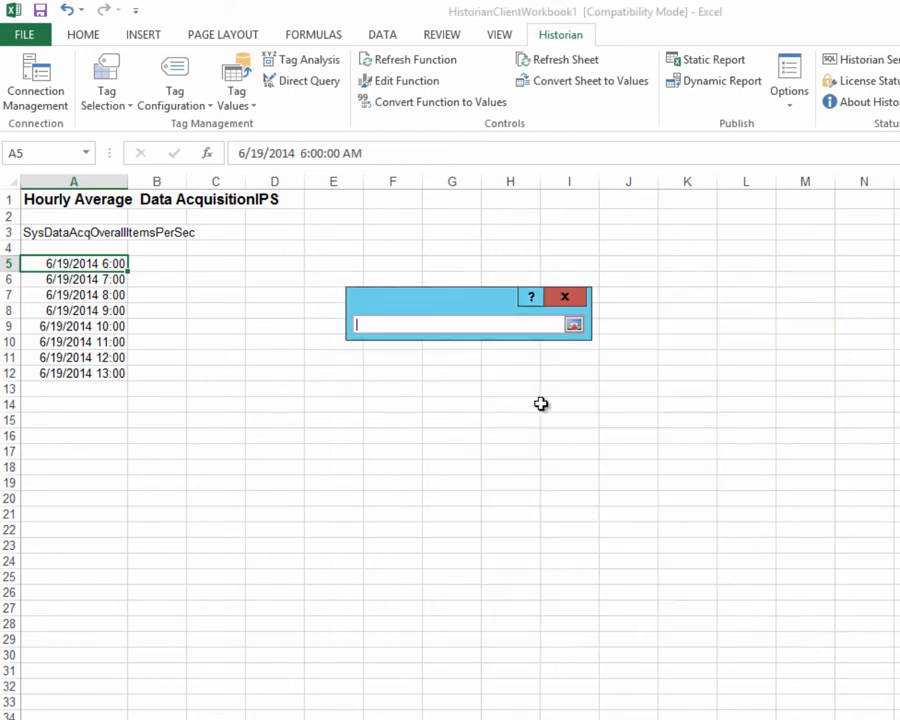
{"action": "left_click", "coordinate": [72, 265]}
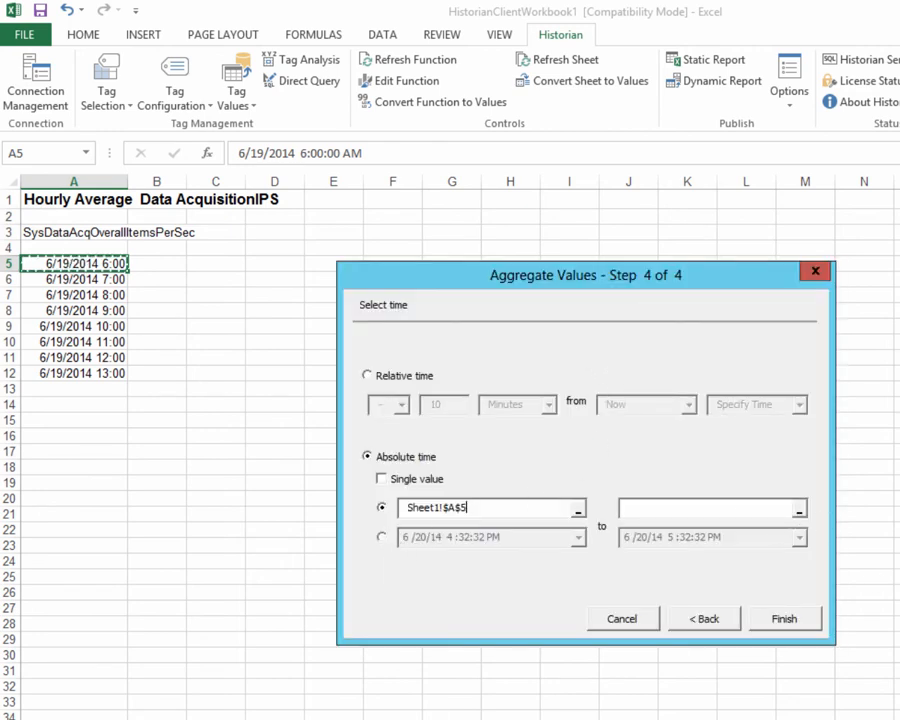
{"action": "left_click", "coordinate": [799, 510]}
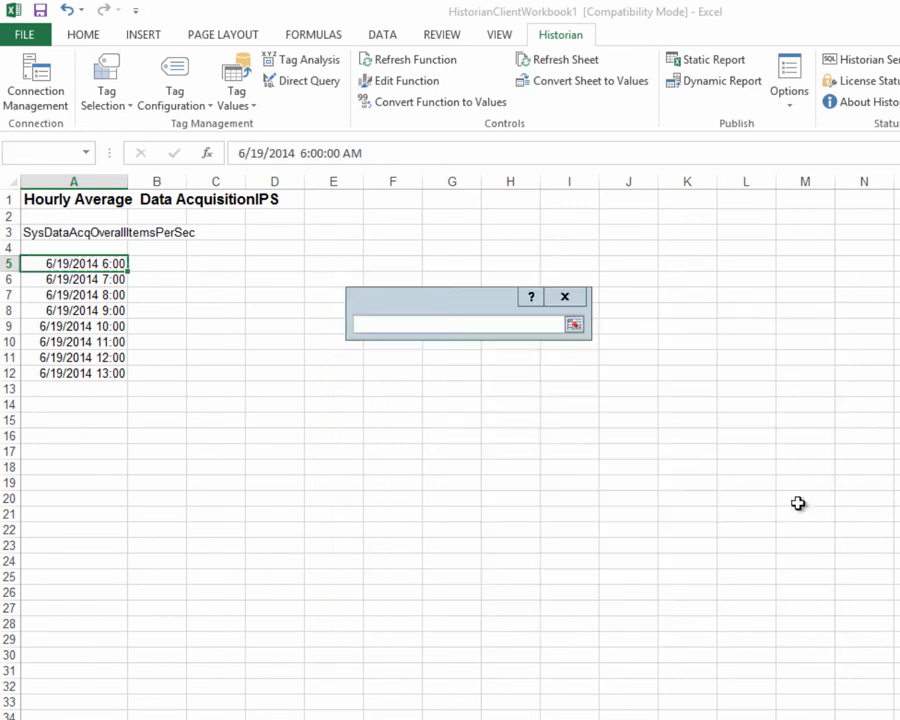
{"action": "left_click", "coordinate": [92, 277]}
{"action": "left_click", "coordinate": [574, 325]}
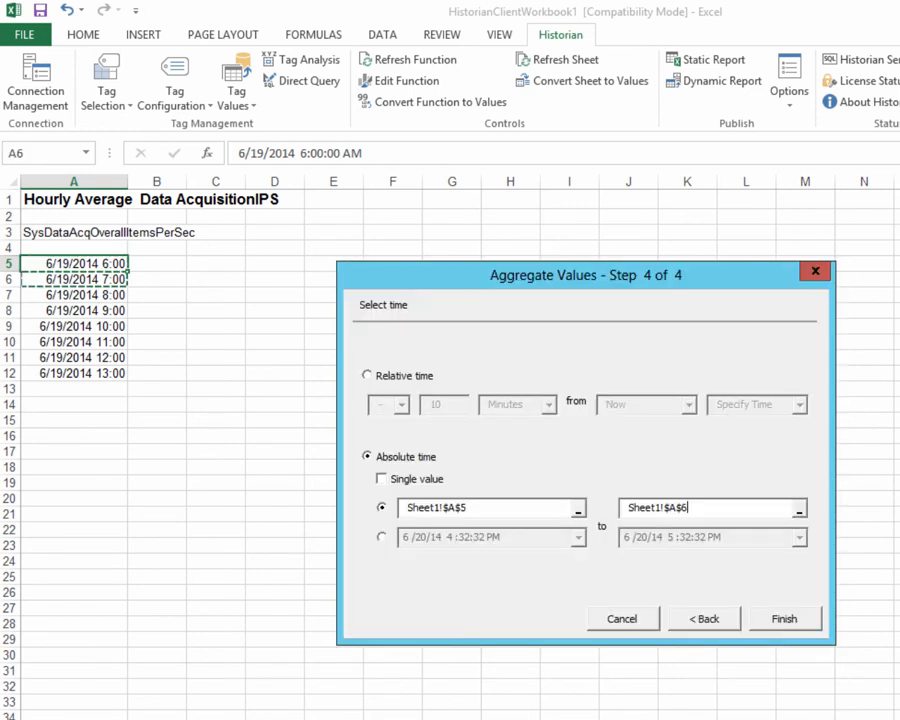
{"action": "left_click", "coordinate": [800, 619]}
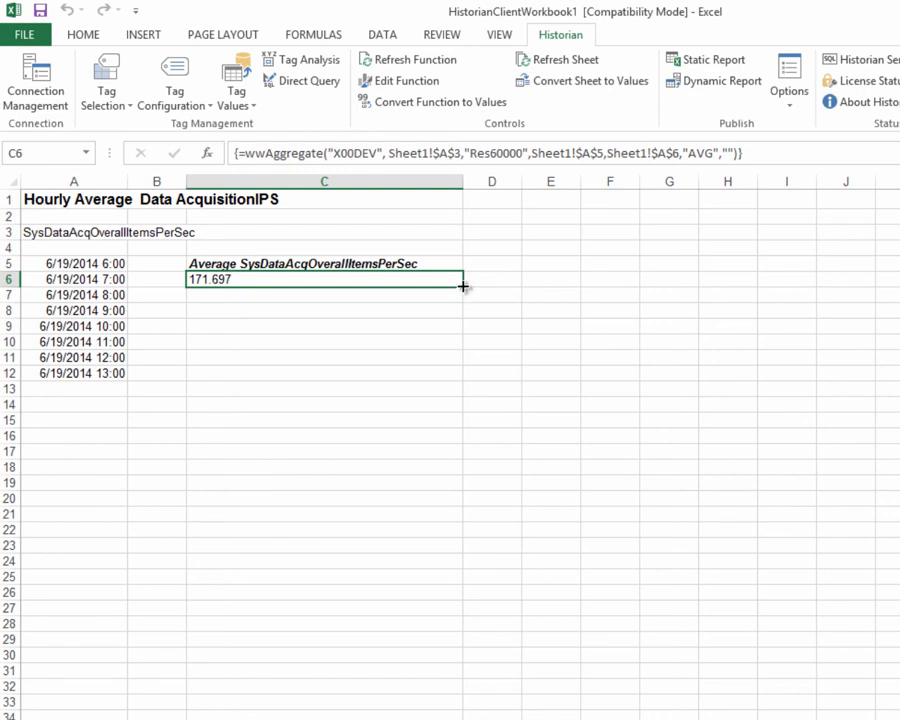
Try filling the aggregate formula from C6 down to C12, then clear the copied results below C6
{"action": "left_click_drag", "start_coordinate": [462, 286], "coordinate": [465, 390]}
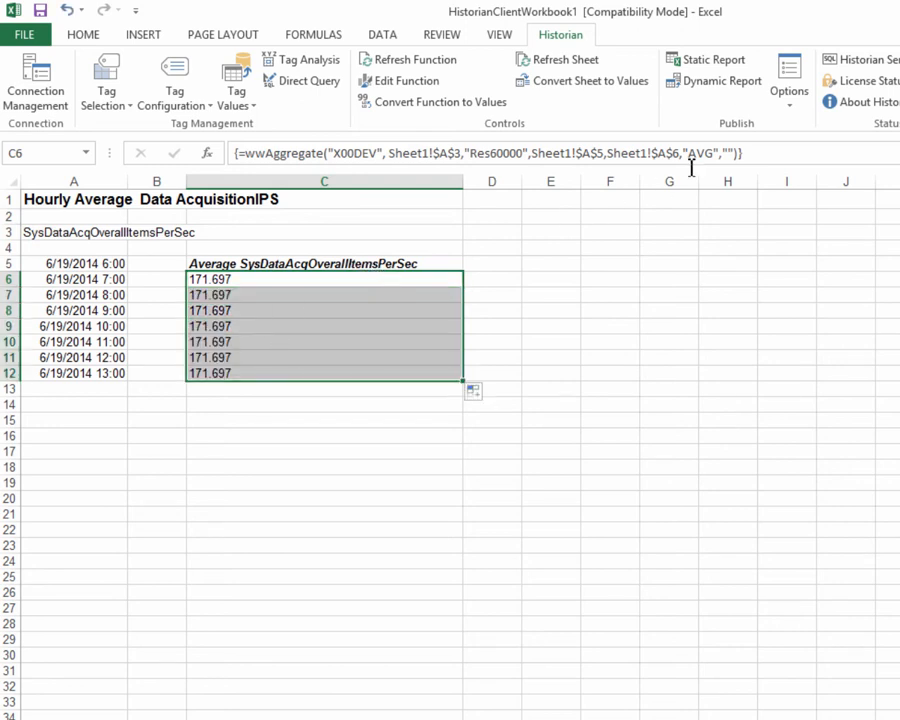
{"action": "double_click", "coordinate": [590, 152]}
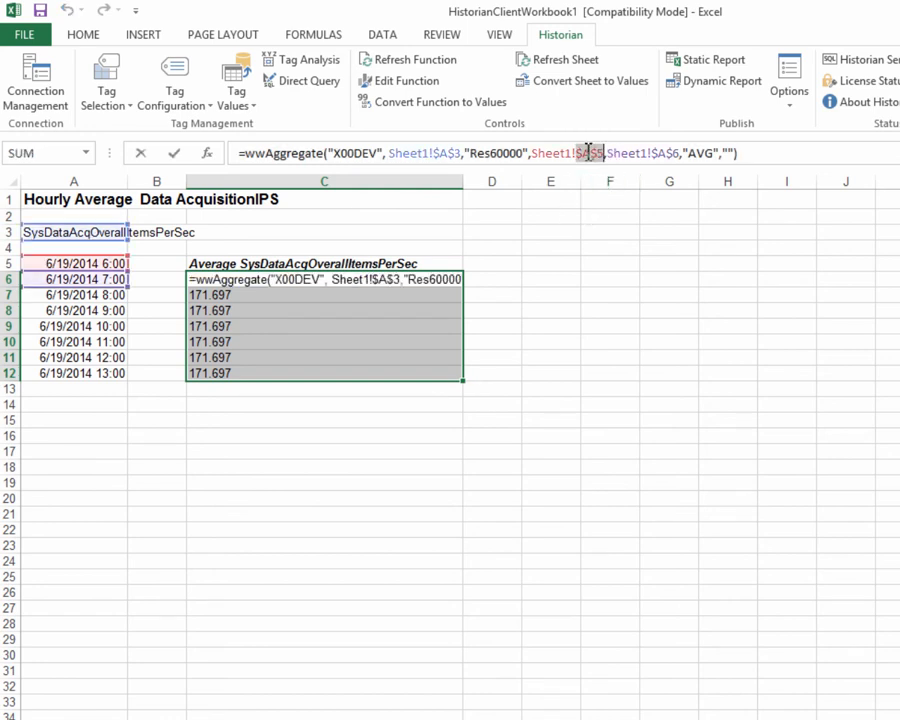
{"action": "left_click", "coordinate": [595, 152]}
{"action": "key", "text": "ctrl+shift+Return"}
{"action": "left_click", "coordinate": [266, 337]}
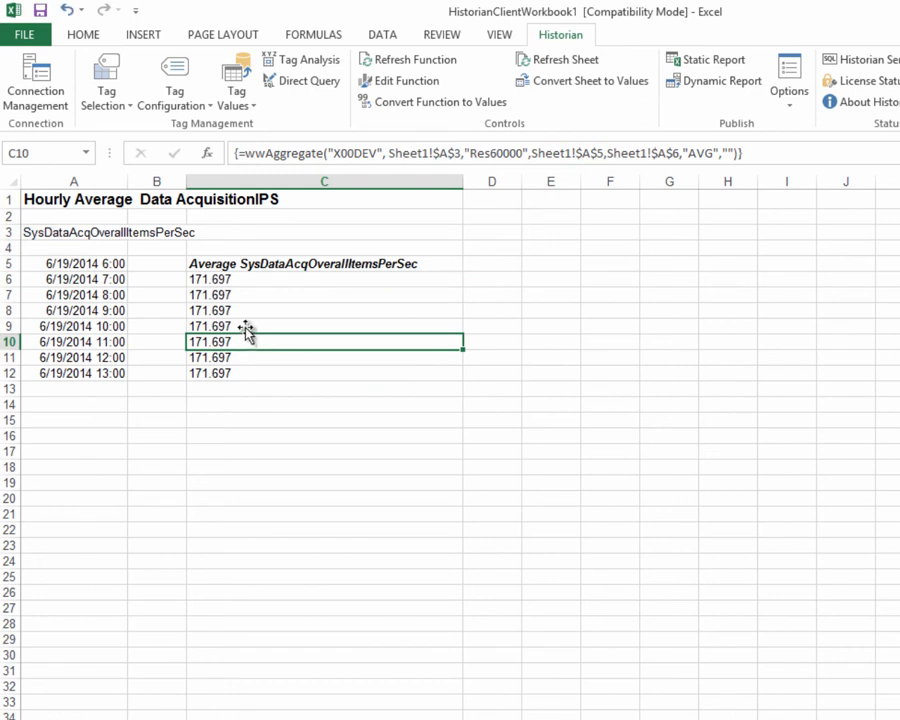
{"action": "left_click_drag", "start_coordinate": [235, 295], "coordinate": [246, 387]}
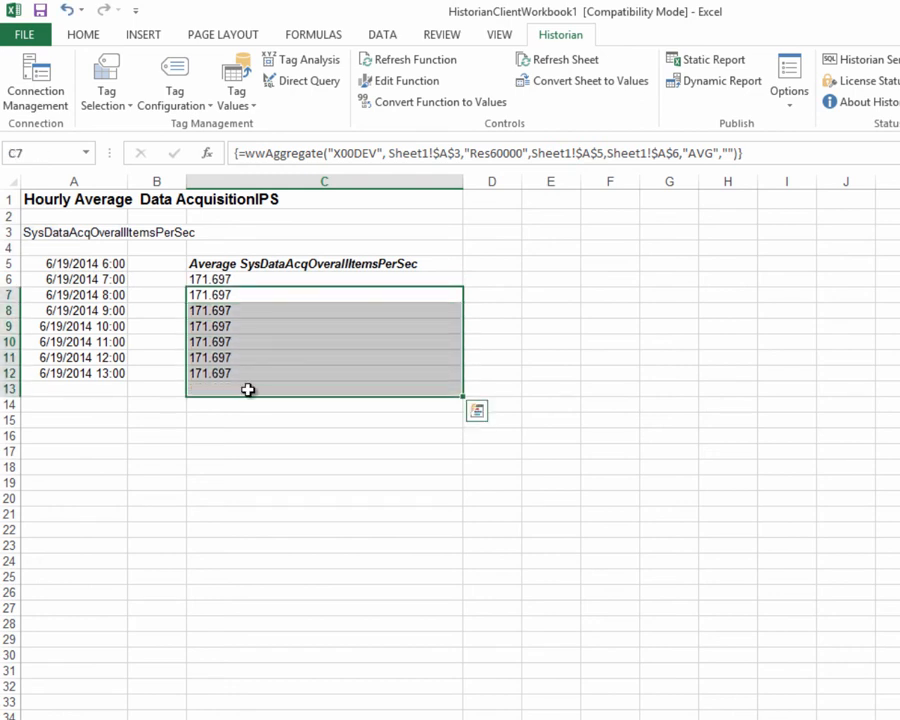
{"action": "key", "text": "Delete"}
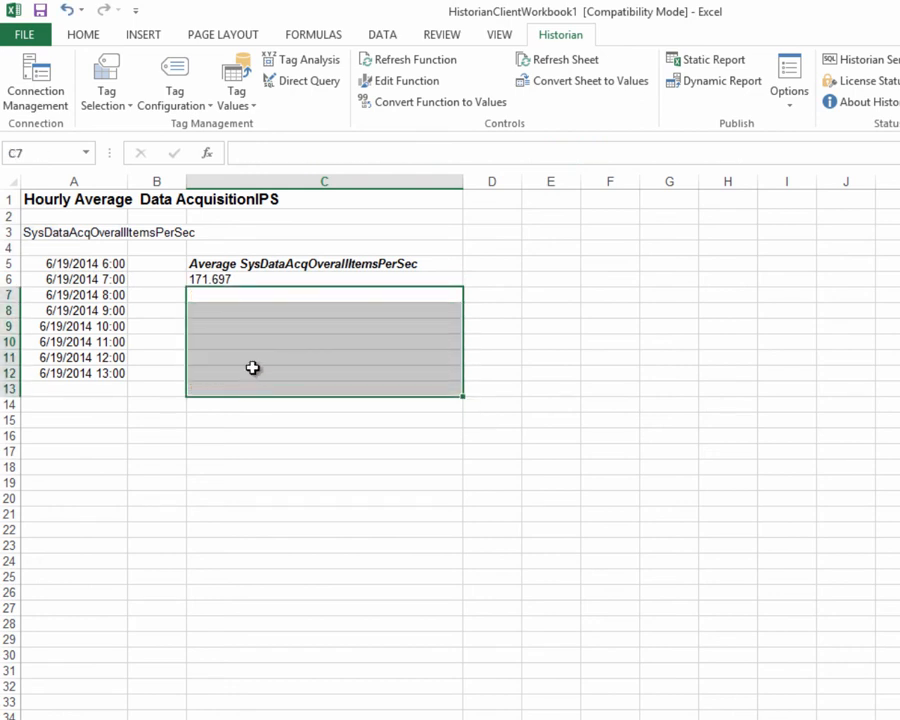
Examine how the cell references change in the hourly timestamp formulas from A6 to A9
{"action": "left_click", "coordinate": [258, 278]}
{"action": "left_click", "coordinate": [66, 279]}
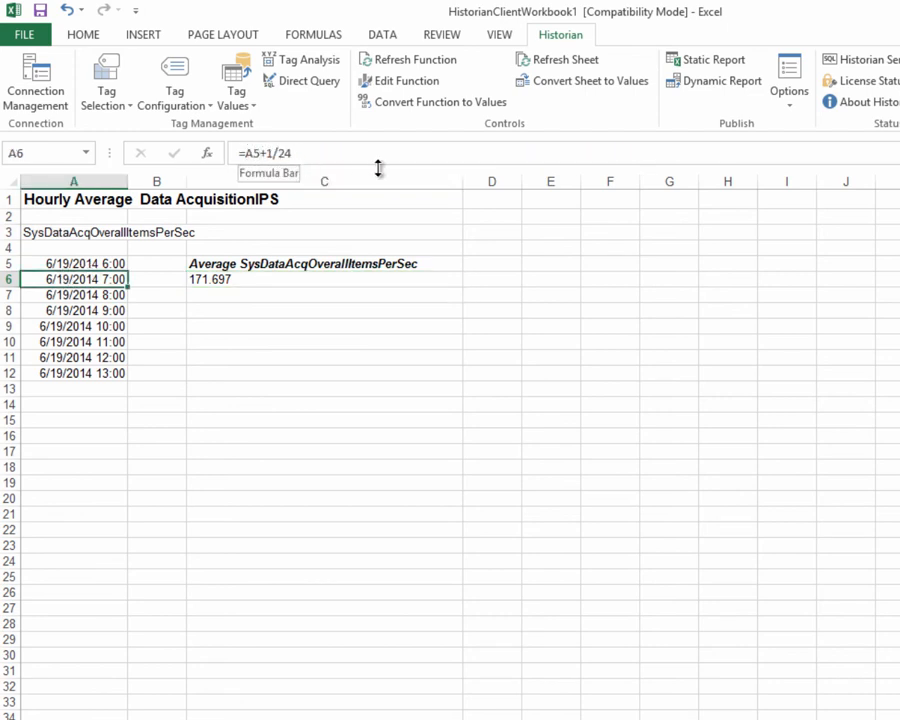
{"action": "left_click", "coordinate": [96, 294]}
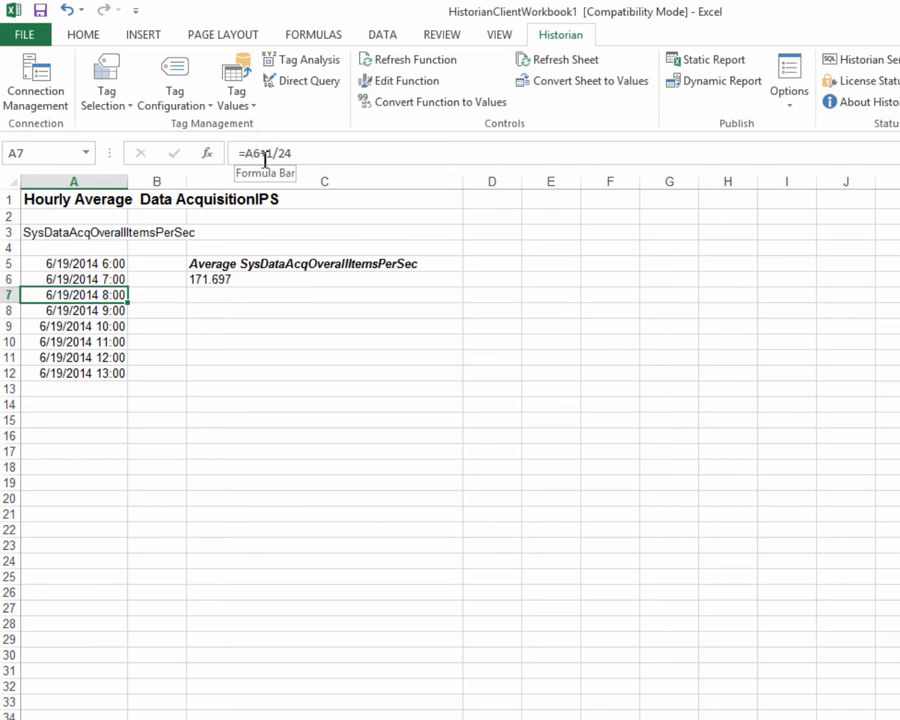
{"action": "left_click", "coordinate": [89, 307]}
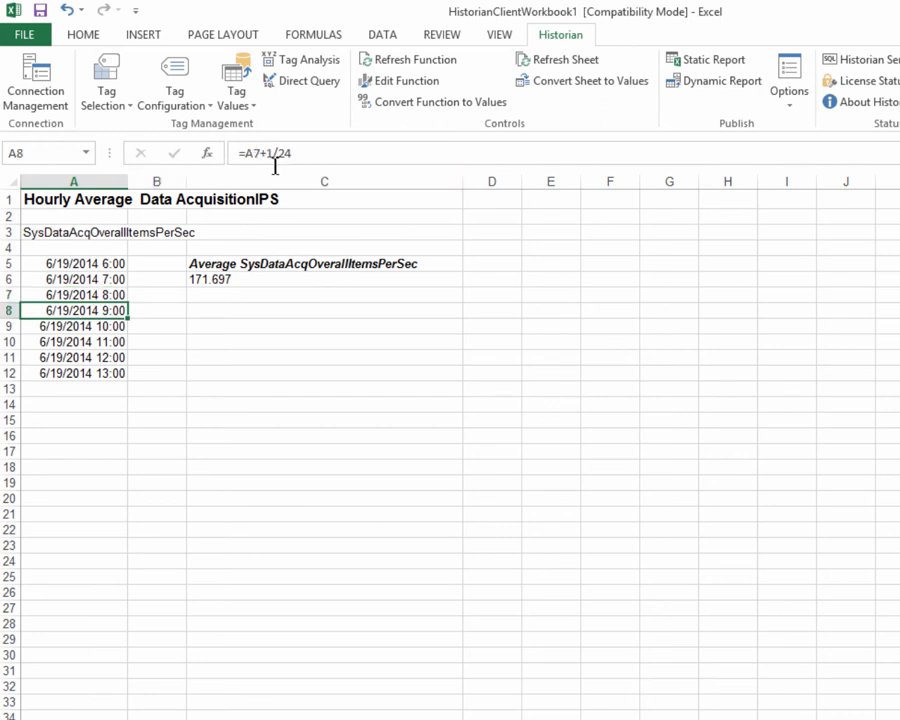
{"action": "left_click", "coordinate": [84, 326]}
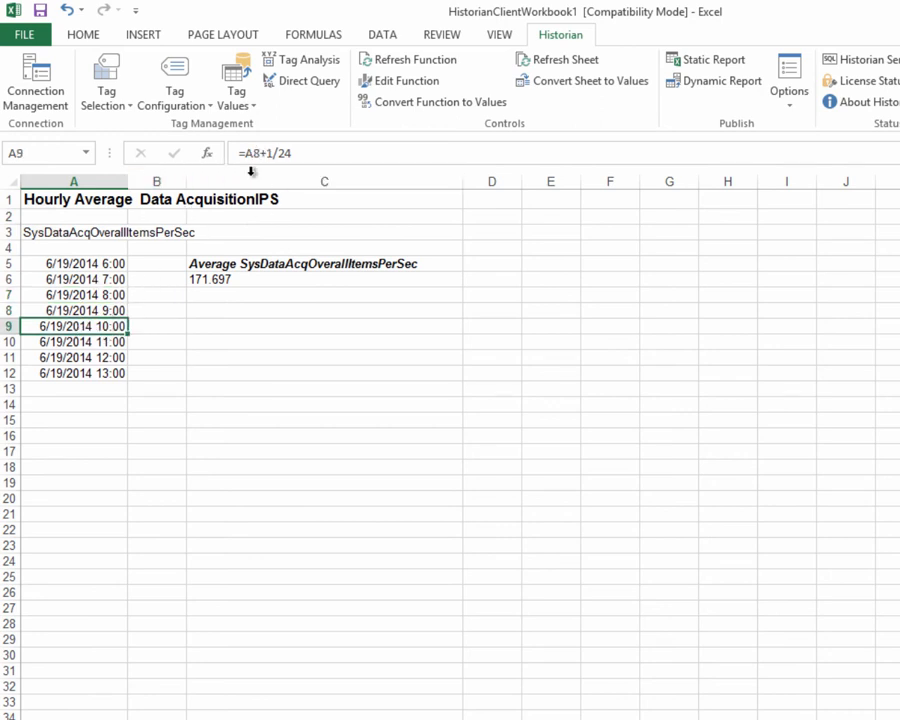
Make the time references in C6's formula row-relative as Sheet1!$A5 and Sheet1!$A6, and fill the formula down to C12
{"action": "left_click", "coordinate": [261, 279]}
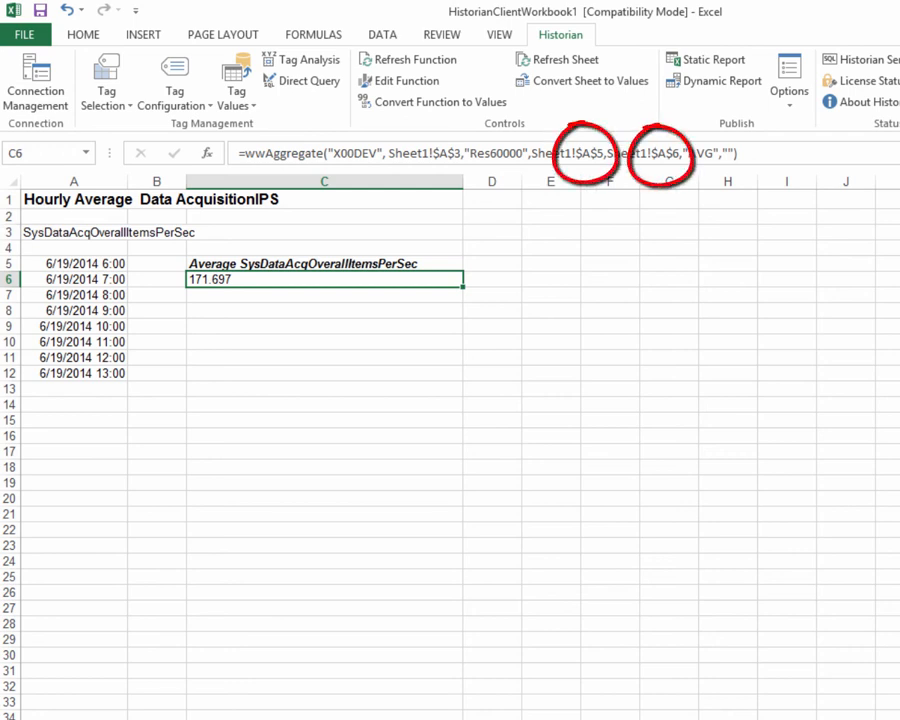
{"action": "left_click", "coordinate": [590, 151]}
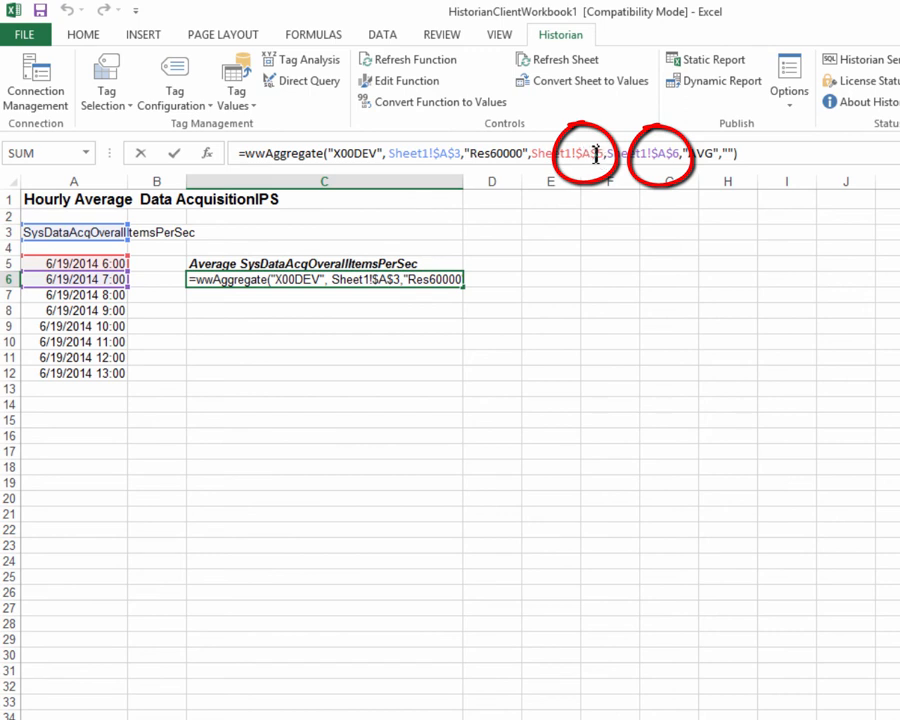
{"action": "key", "text": "BackSpace"}
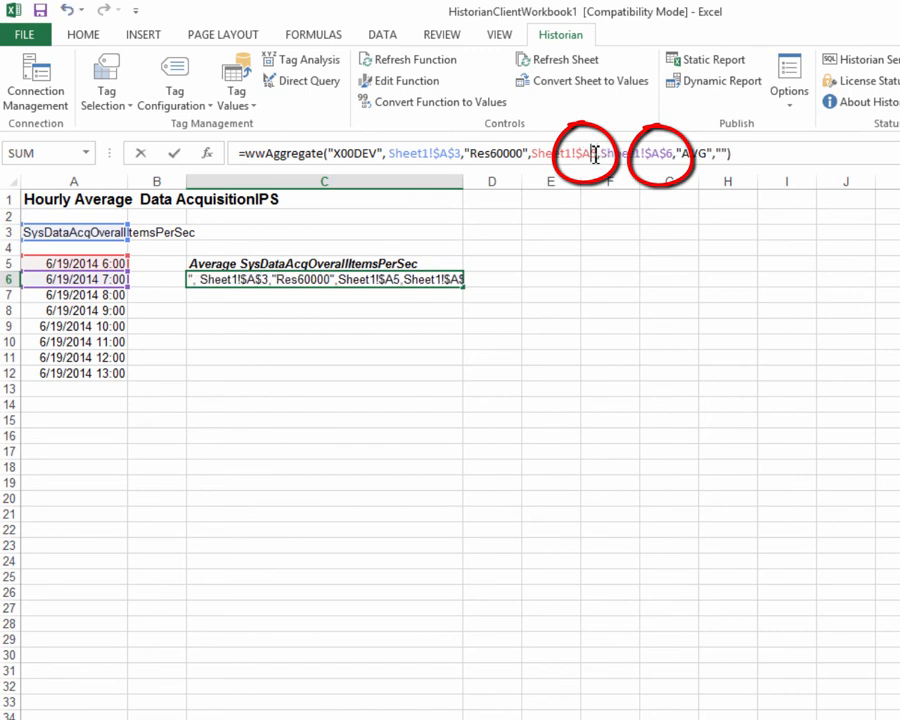
{"action": "left_click", "coordinate": [668, 152]}
{"action": "key", "text": "BackSpace"}
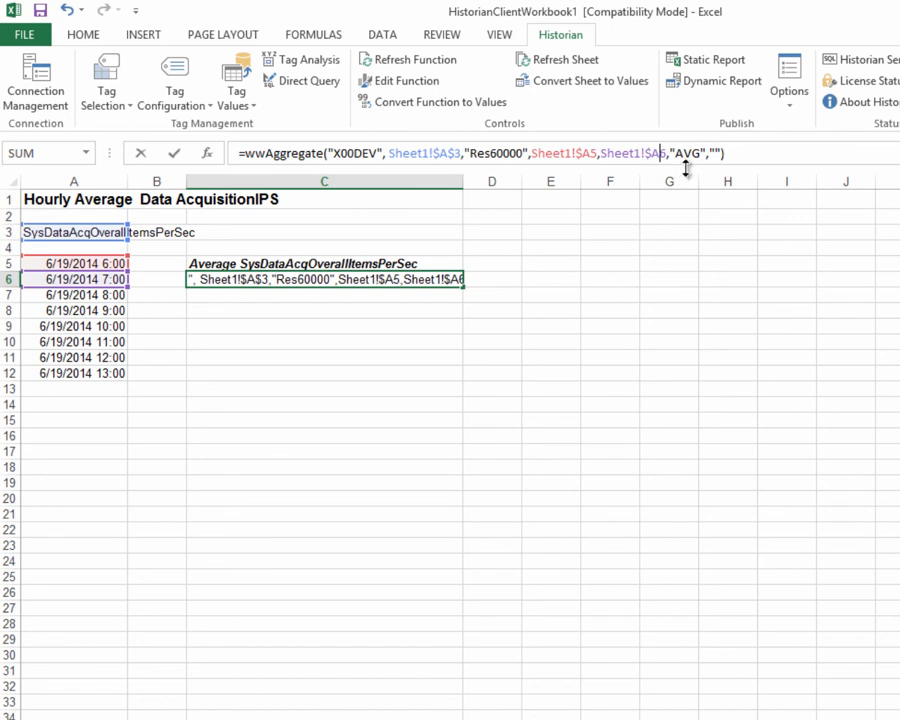
{"action": "left_click", "coordinate": [726, 152]}
{"action": "key", "text": "Return"}
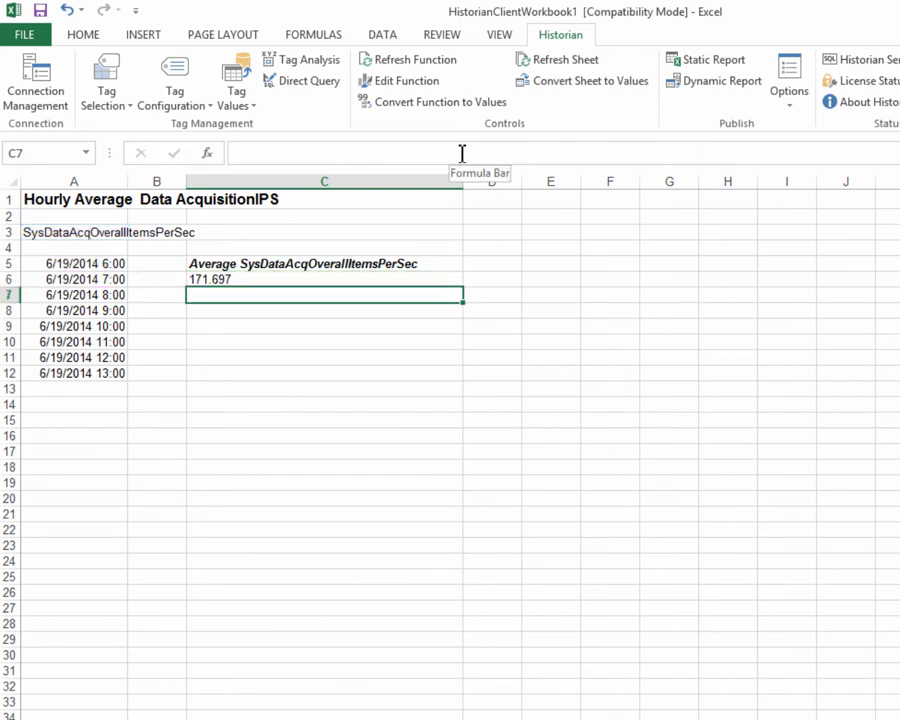
{"action": "left_click", "coordinate": [437, 282]}
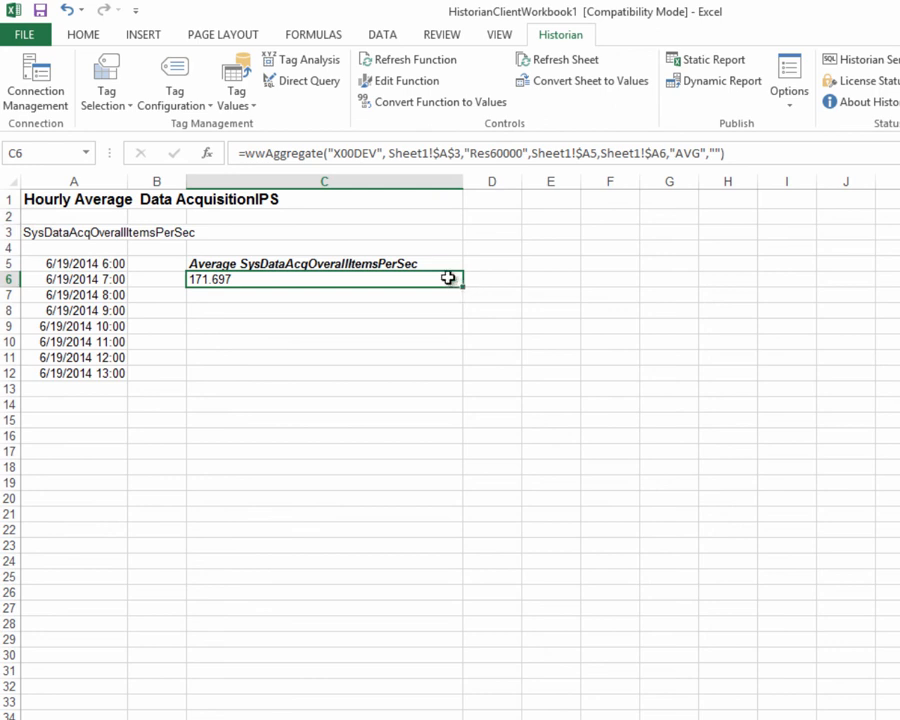
{"action": "left_click_drag", "start_coordinate": [463, 288], "coordinate": [470, 382]}
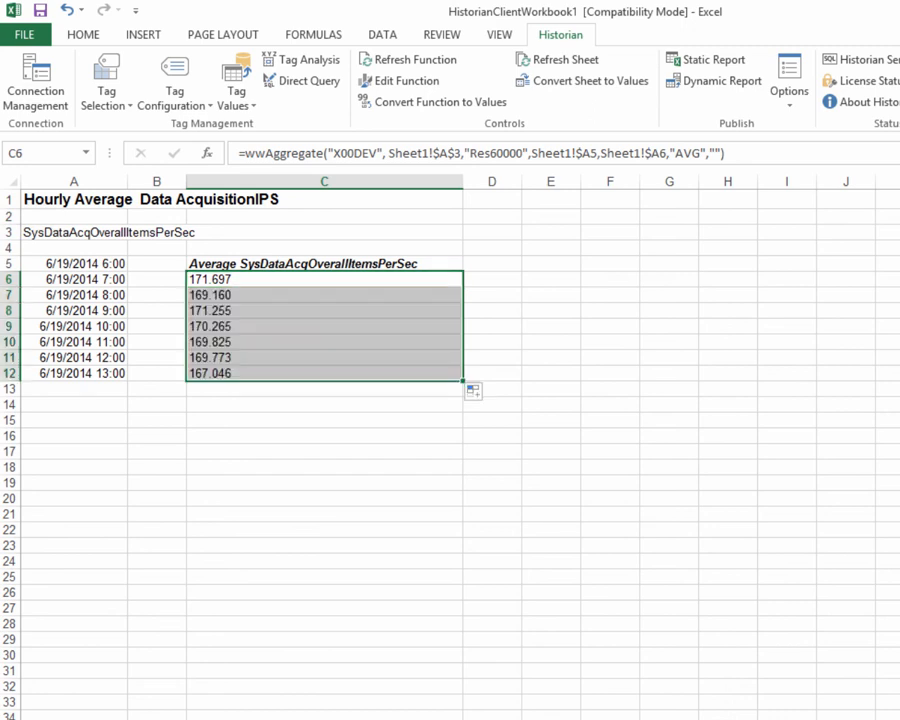
Check the cell references in the filled column C formulas, the column A timestamp formulas and the tag name in A3
{"action": "left_click", "coordinate": [242, 294]}
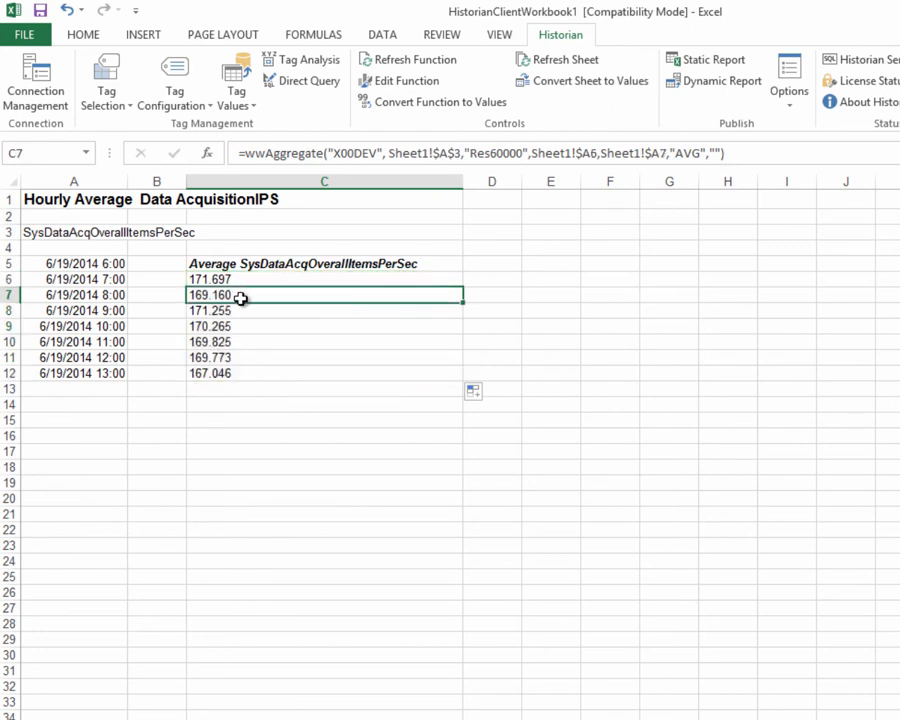
{"action": "left_click", "coordinate": [238, 310]}
{"action": "left_click", "coordinate": [242, 327]}
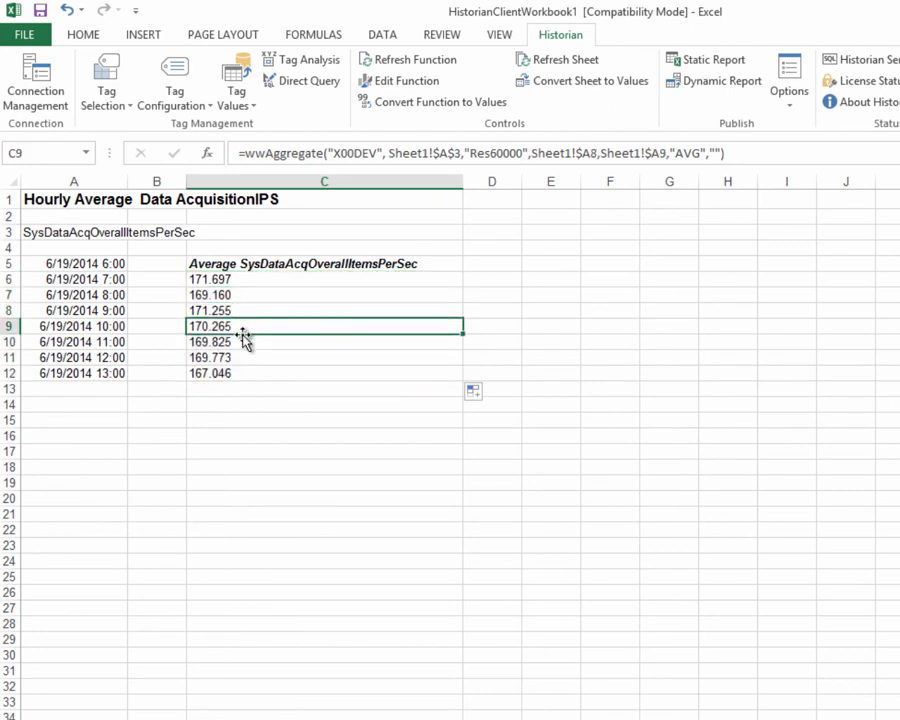
{"action": "left_click", "coordinate": [96, 310]}
{"action": "left_click", "coordinate": [94, 326]}
{"action": "left_click", "coordinate": [100, 345]}
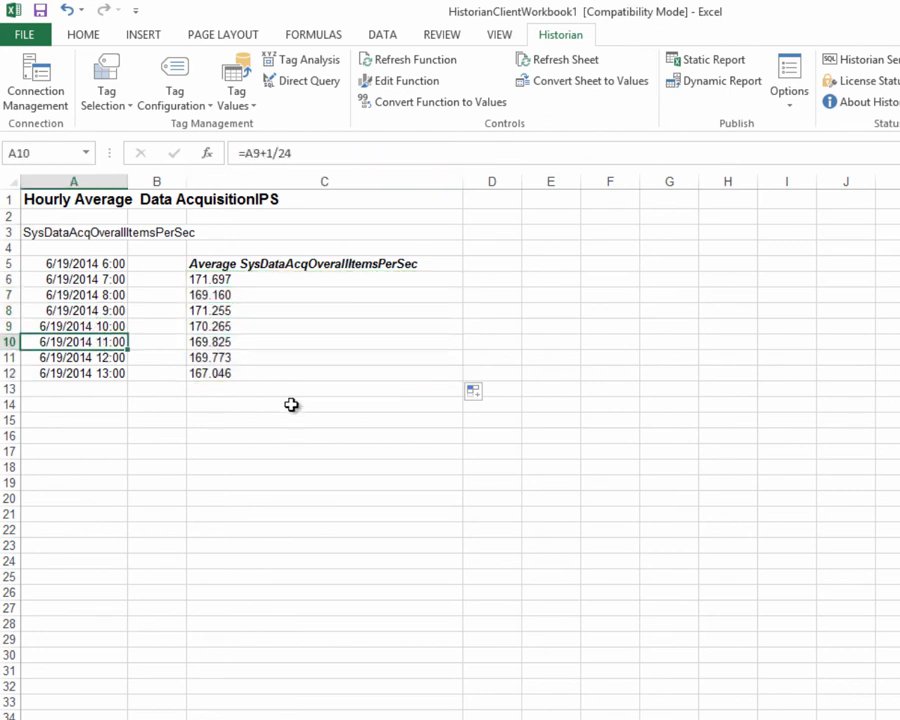
{"action": "left_click", "coordinate": [221, 357]}
{"action": "left_click", "coordinate": [219, 374]}
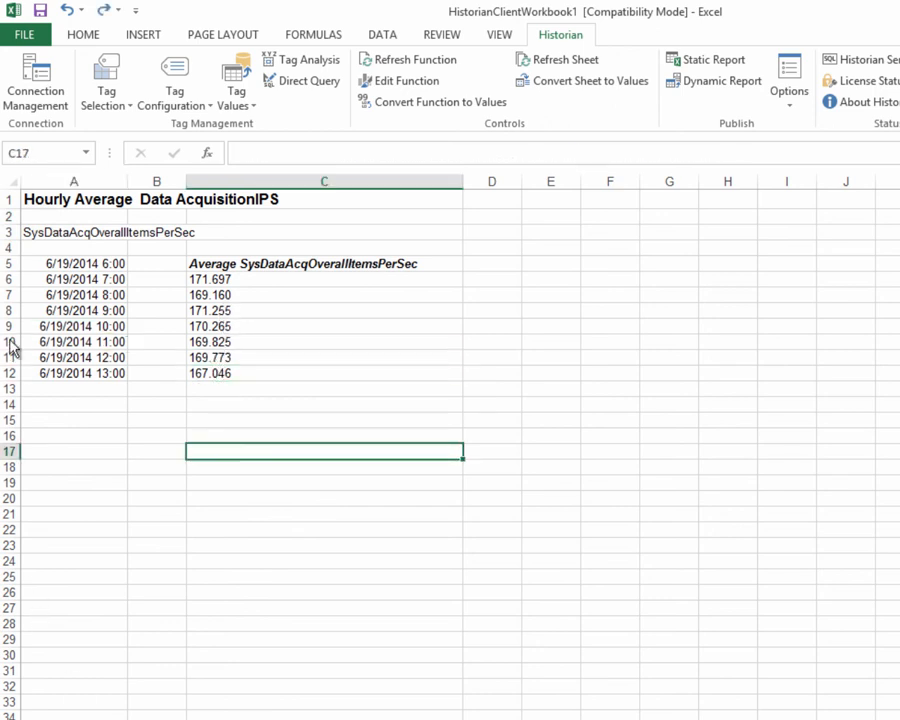
{"action": "left_click", "coordinate": [63, 230]}
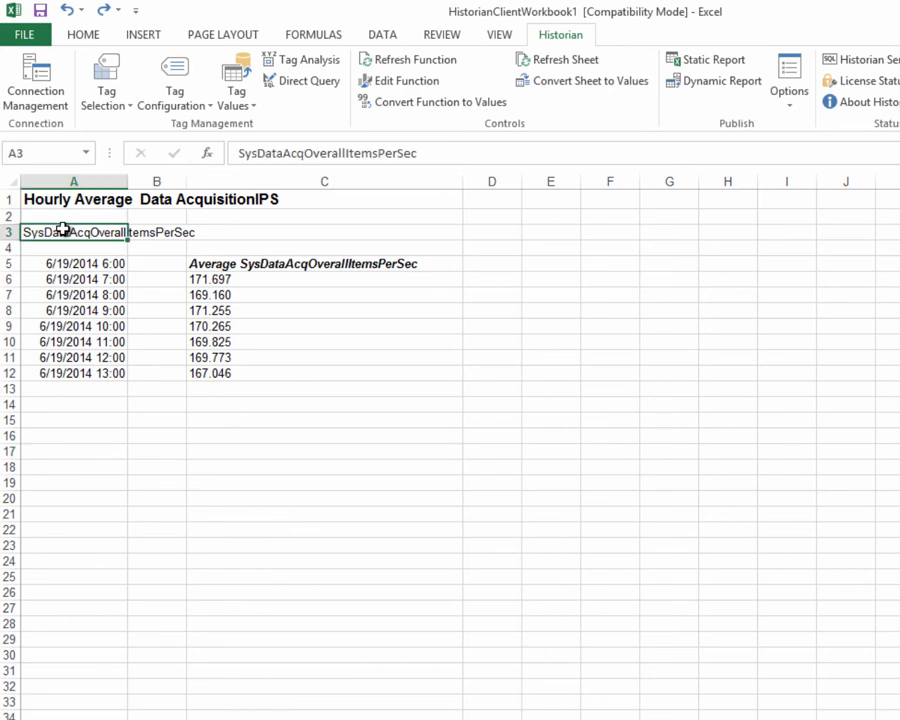
Replace the tag name in A3 with Speed so the hourly averages are retrieved for that tag
{"action": "type", "text": "Speed"}
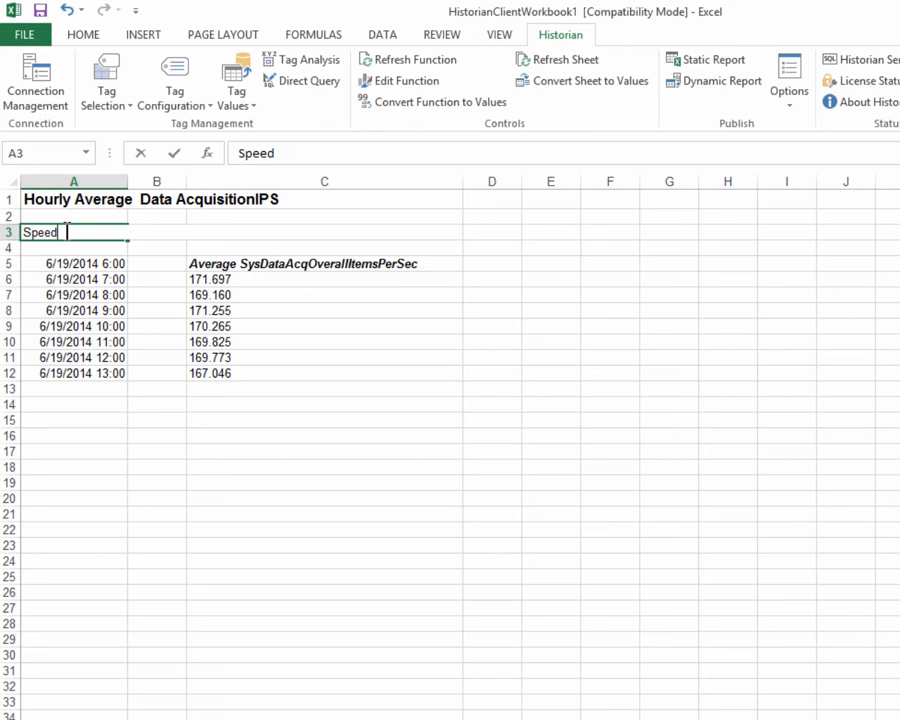
{"action": "key", "text": "Return"}
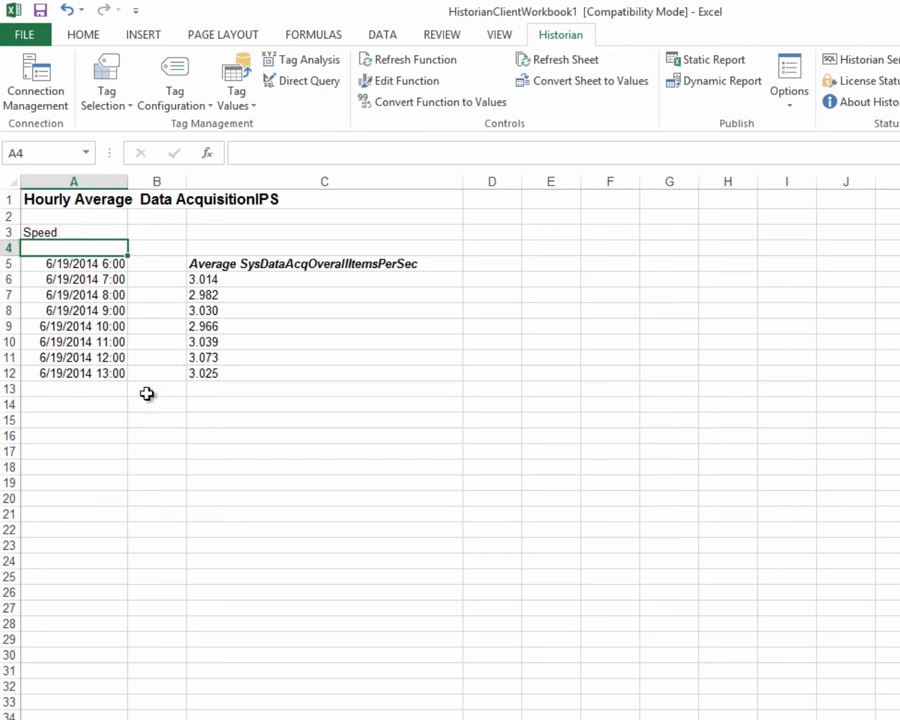
Save the workbook in the C: Training folder as an Excel Workbook named Hourly Average Shift, and close it
{"action": "left_click", "coordinate": [40, 10]}
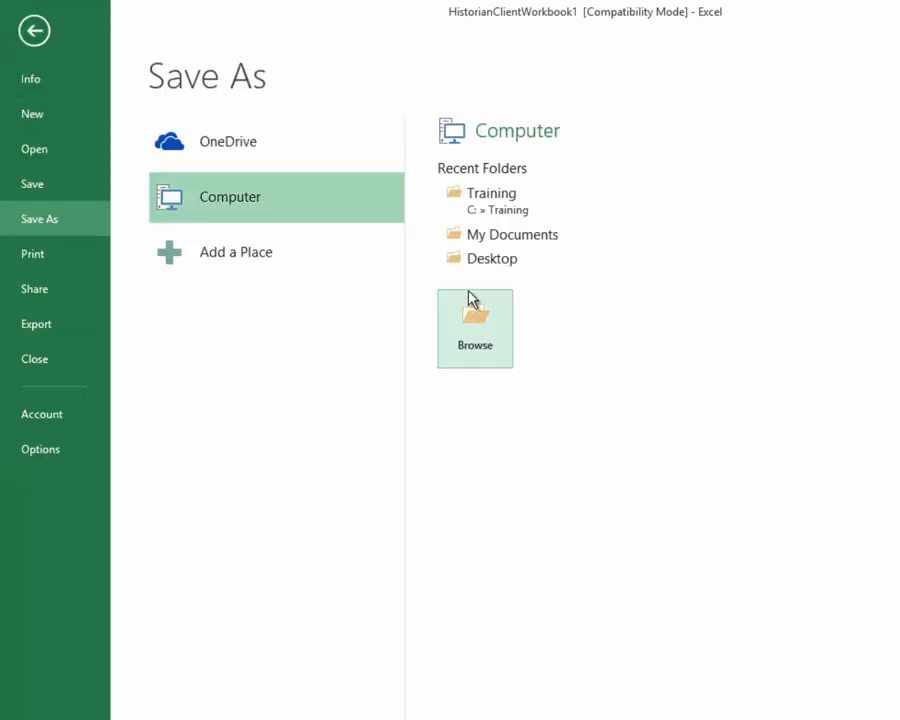
{"action": "left_click", "coordinate": [492, 210]}
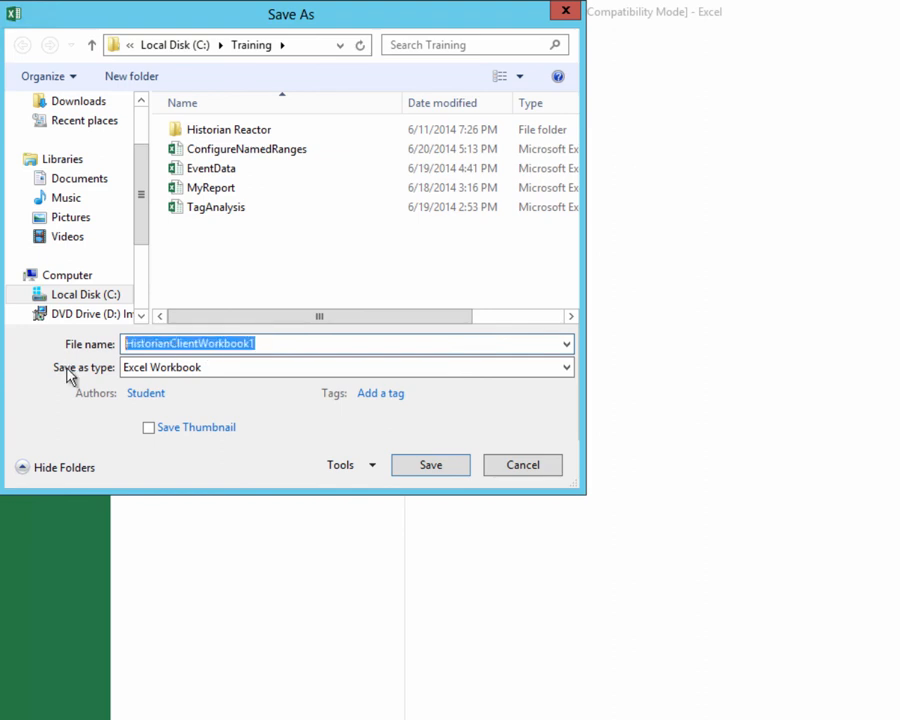
{"action": "type", "text": "Hourl"}
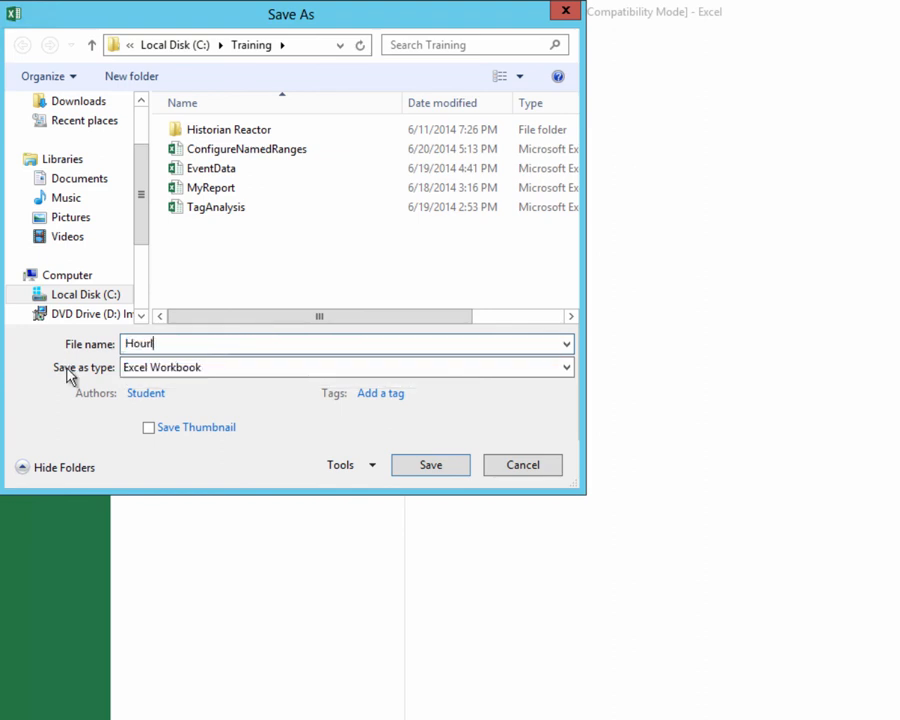
{"action": "type", "text": "y Average Shift"}
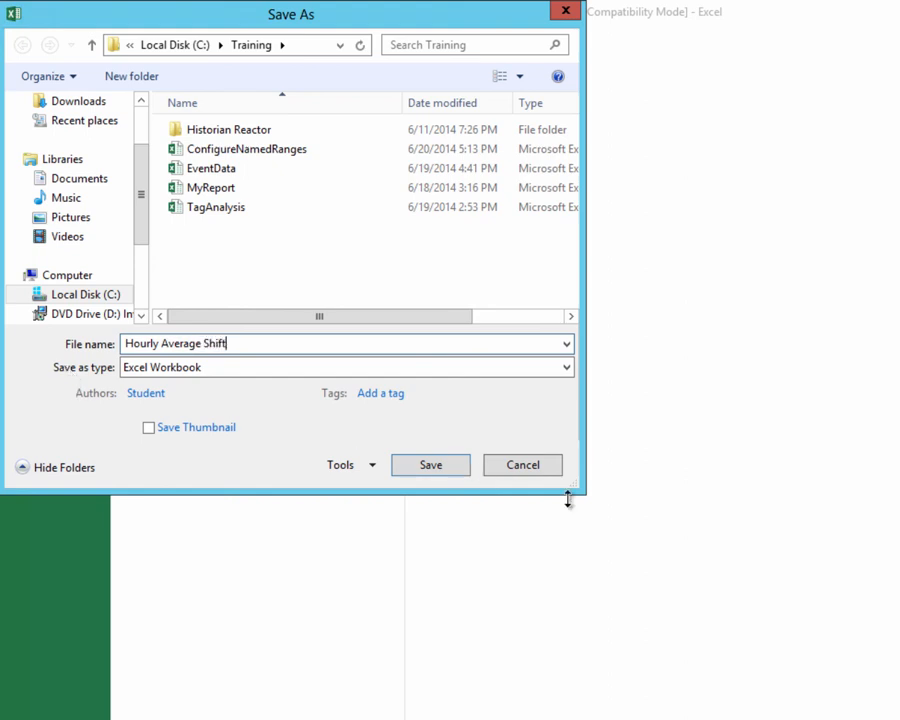
{"action": "left_click", "coordinate": [427, 464]}
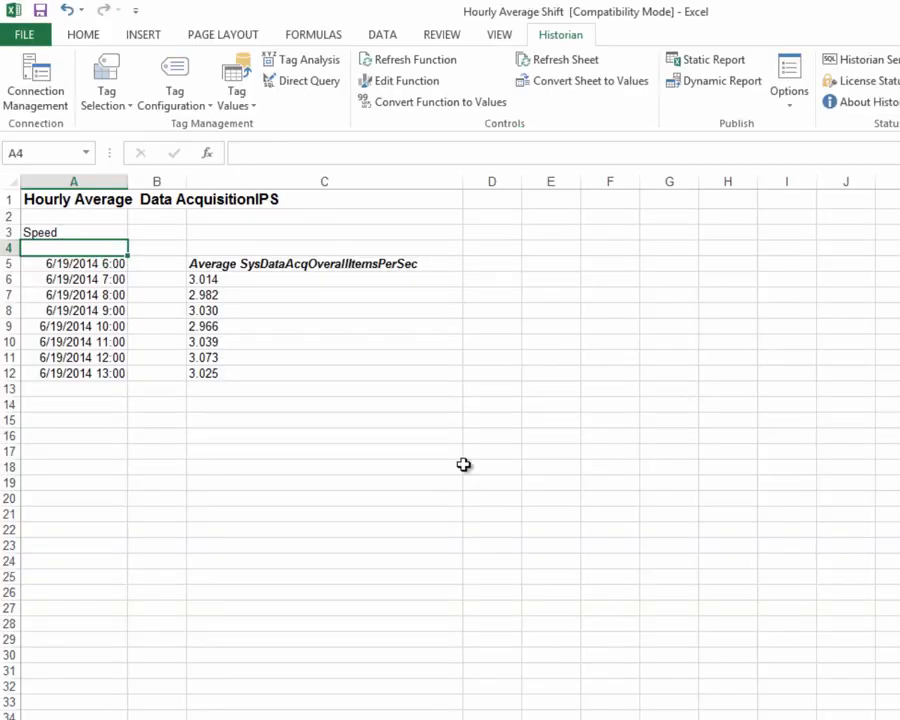
{"action": "left_click", "coordinate": [886, 8]}
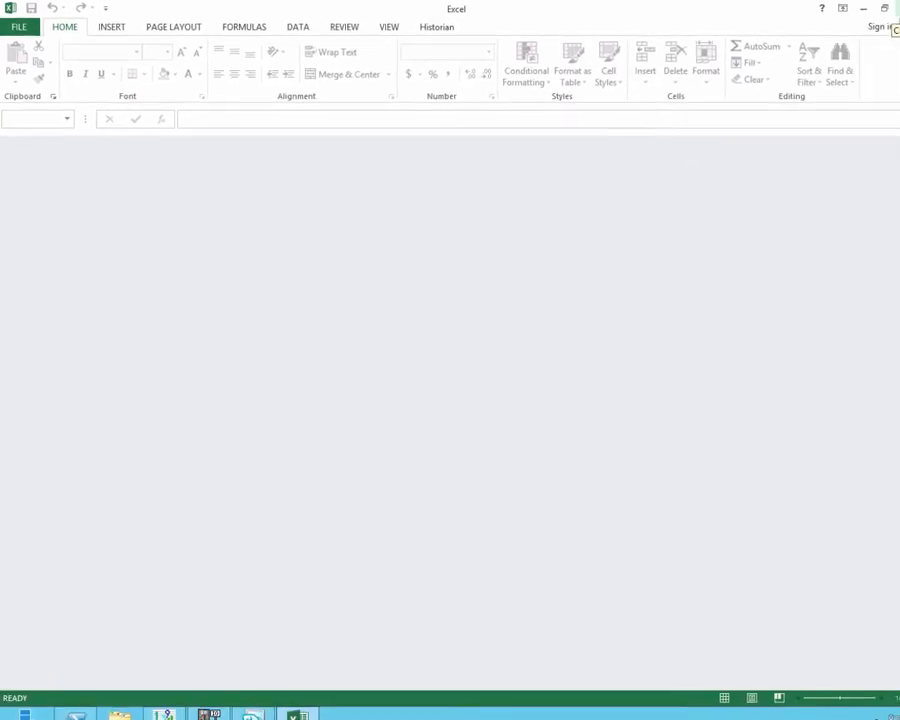